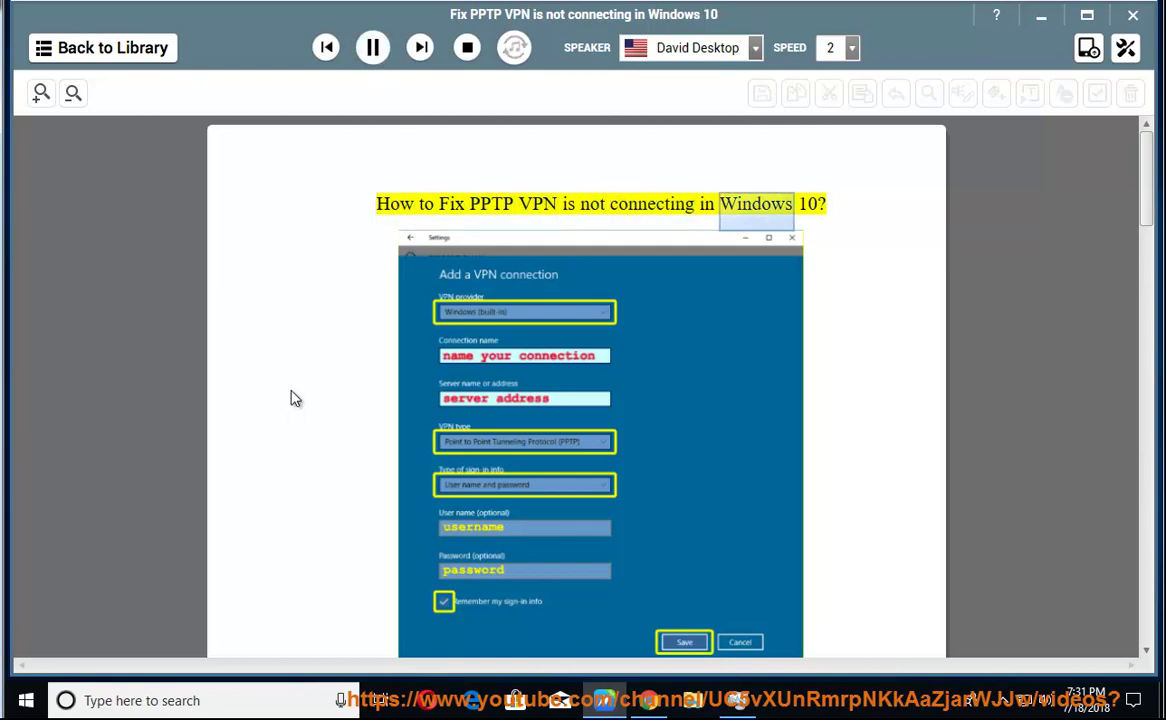
Let the title and tip 1 play, then pause read-aloud at the line about pinging popular sites.
scroll(298, 390, down, 1)
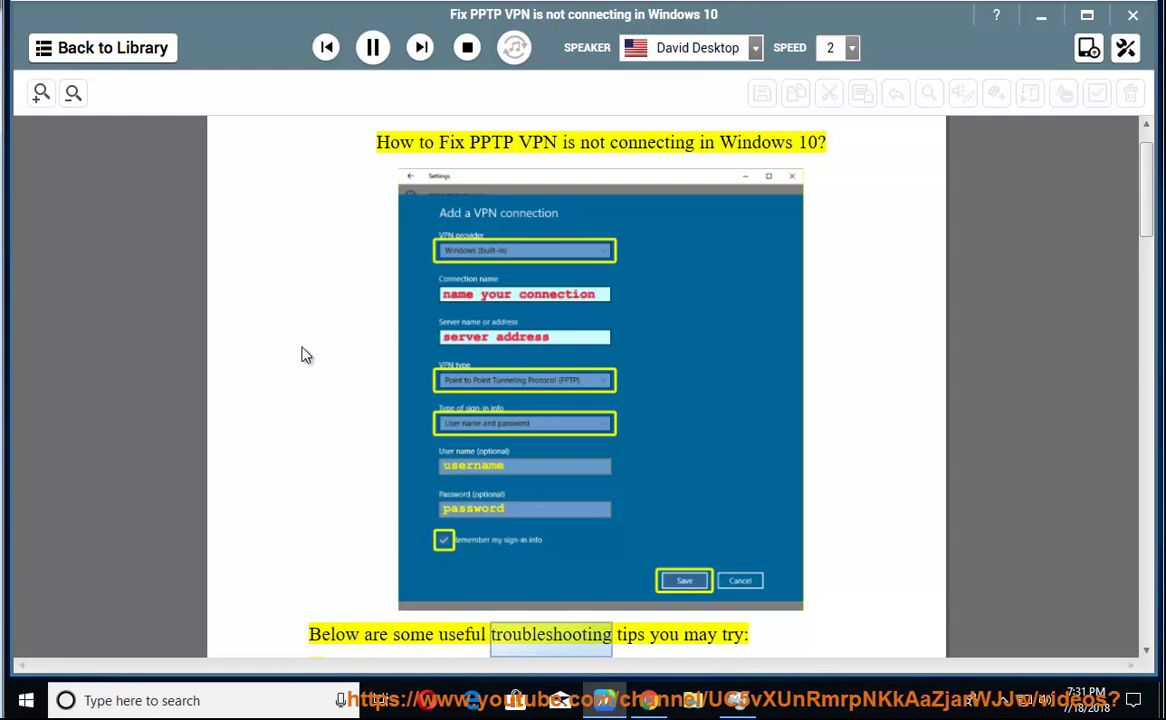
scroll(307, 351, down, 1)
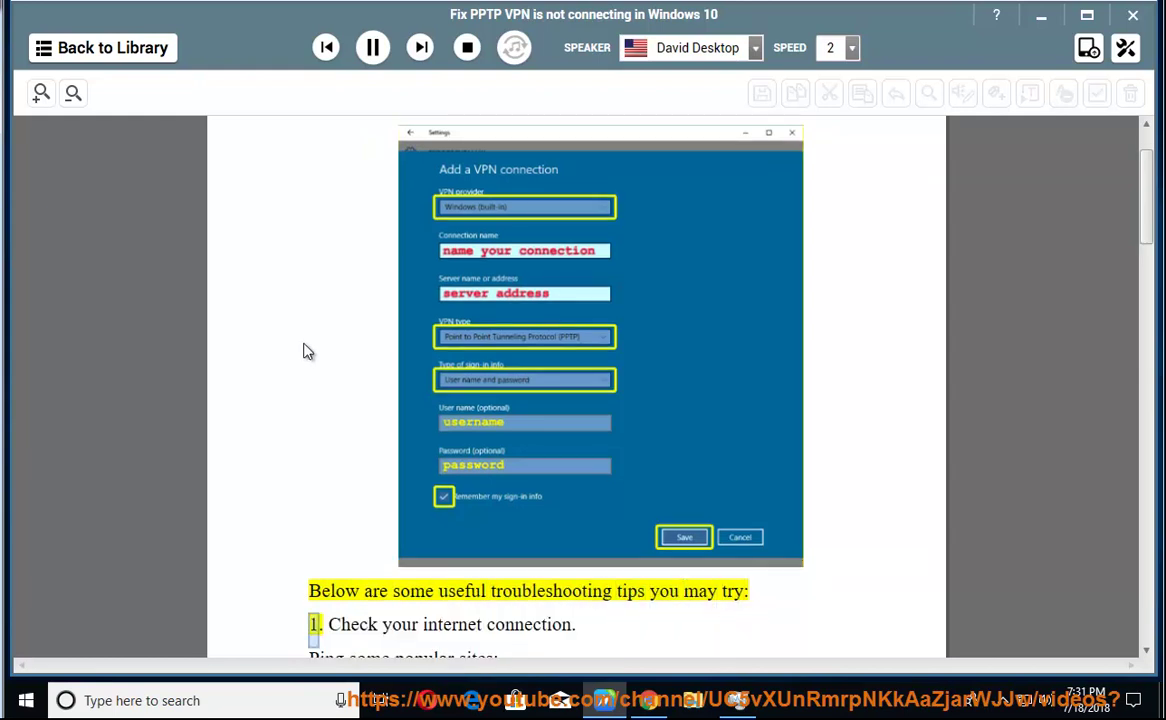
scroll(307, 351, down, 2)
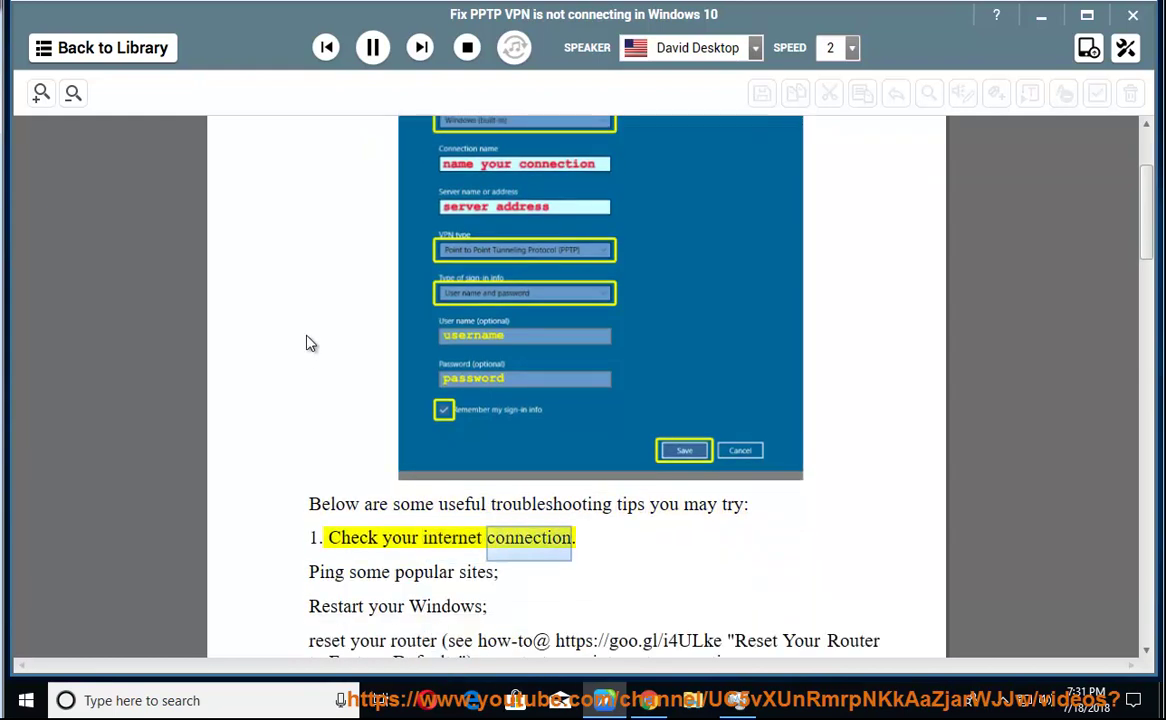
click(370, 48)
click(507, 577)
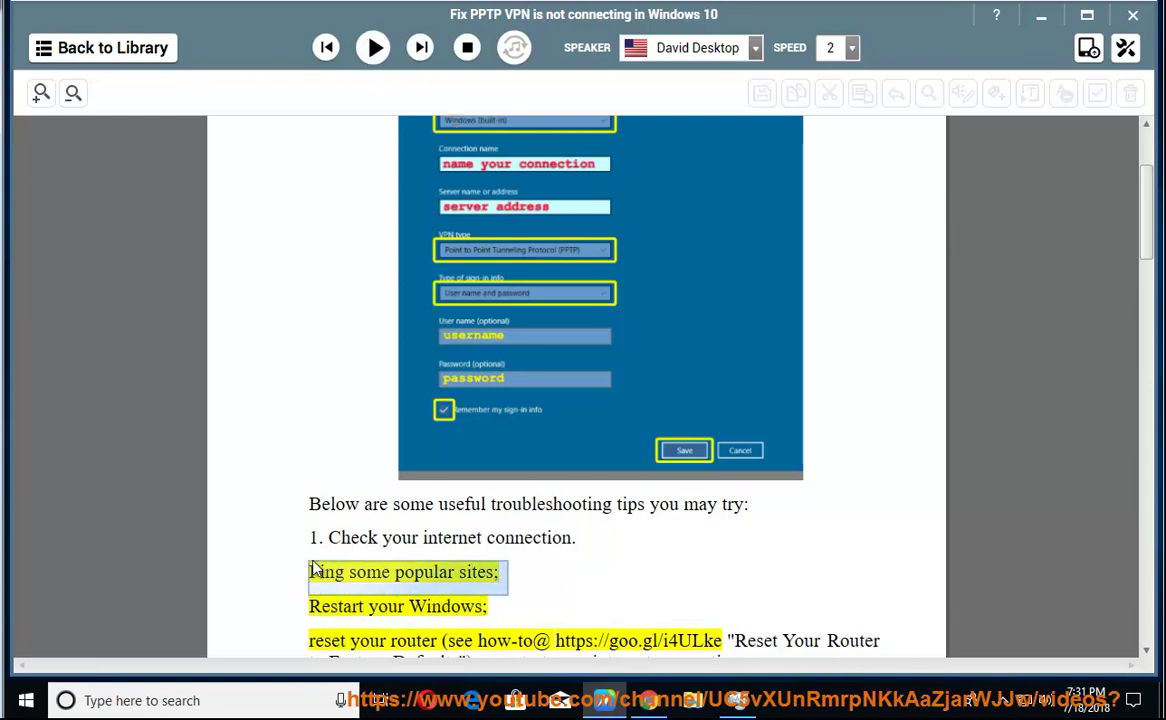
click(368, 556)
Launch Command Prompt by choosing the recent cmd entry in the Run dialog.
key(super+r)
click(357, 586)
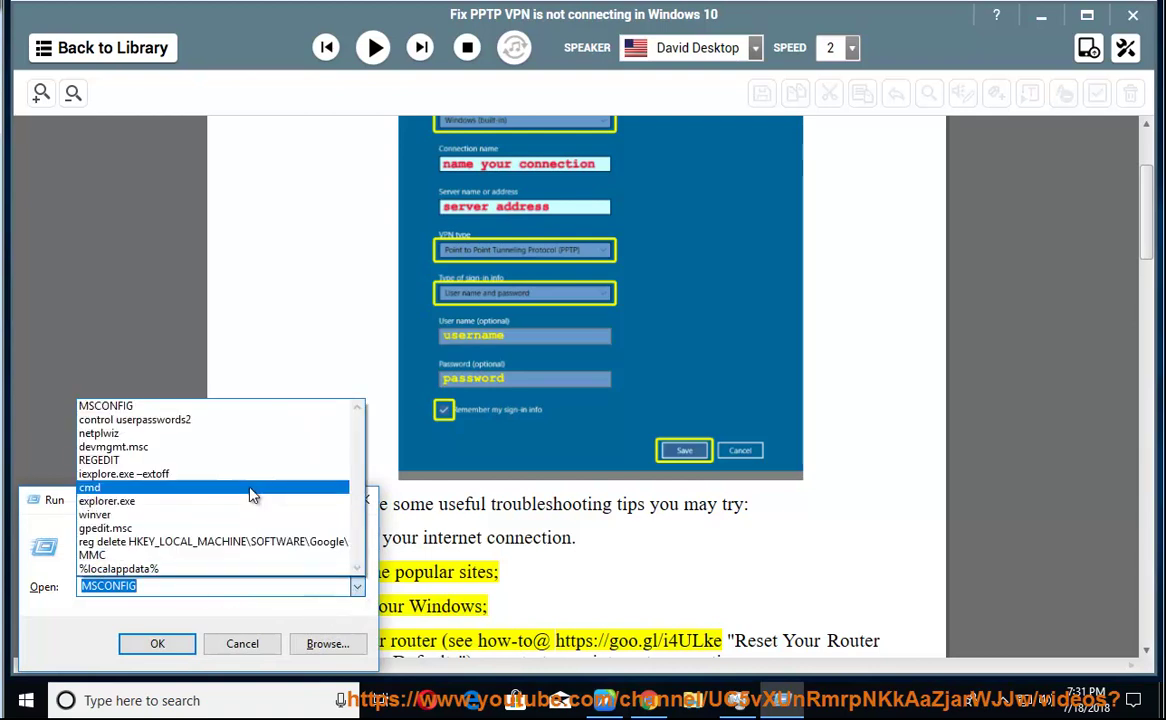
click(250, 488)
click(157, 643)
text(PING WWW.GOOGLE.COM -T)
key(Return)
key(Up)
key(BackSpace)
key(BackSpace)
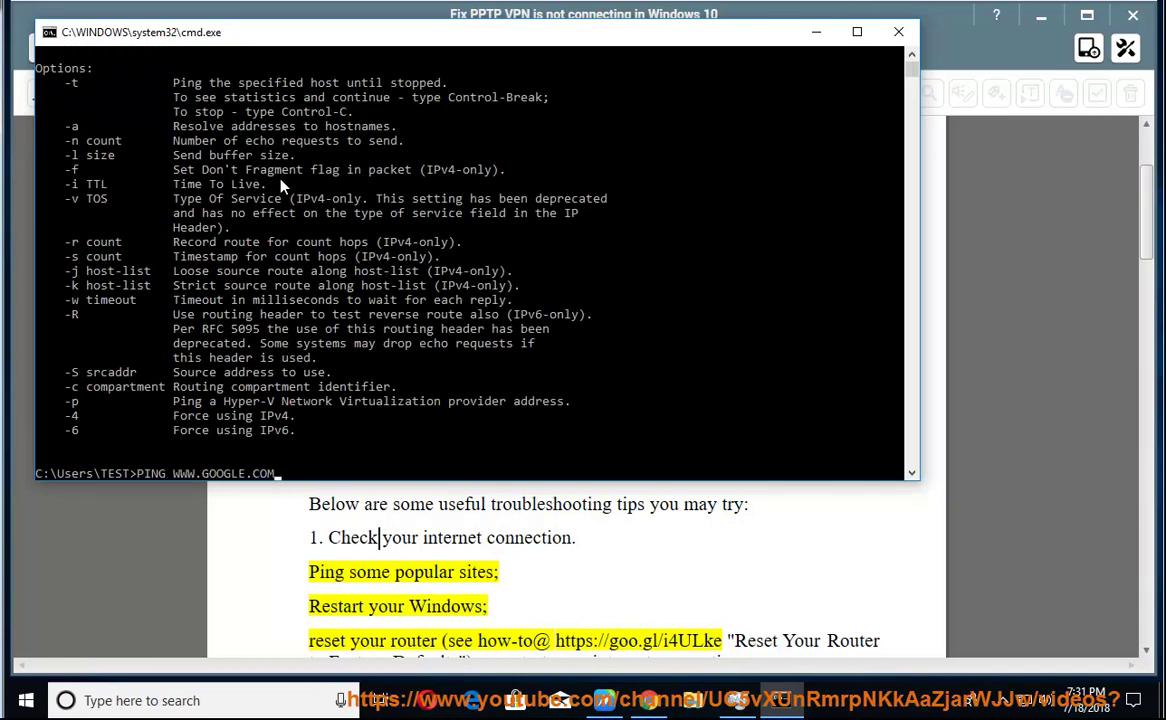
key(Return)
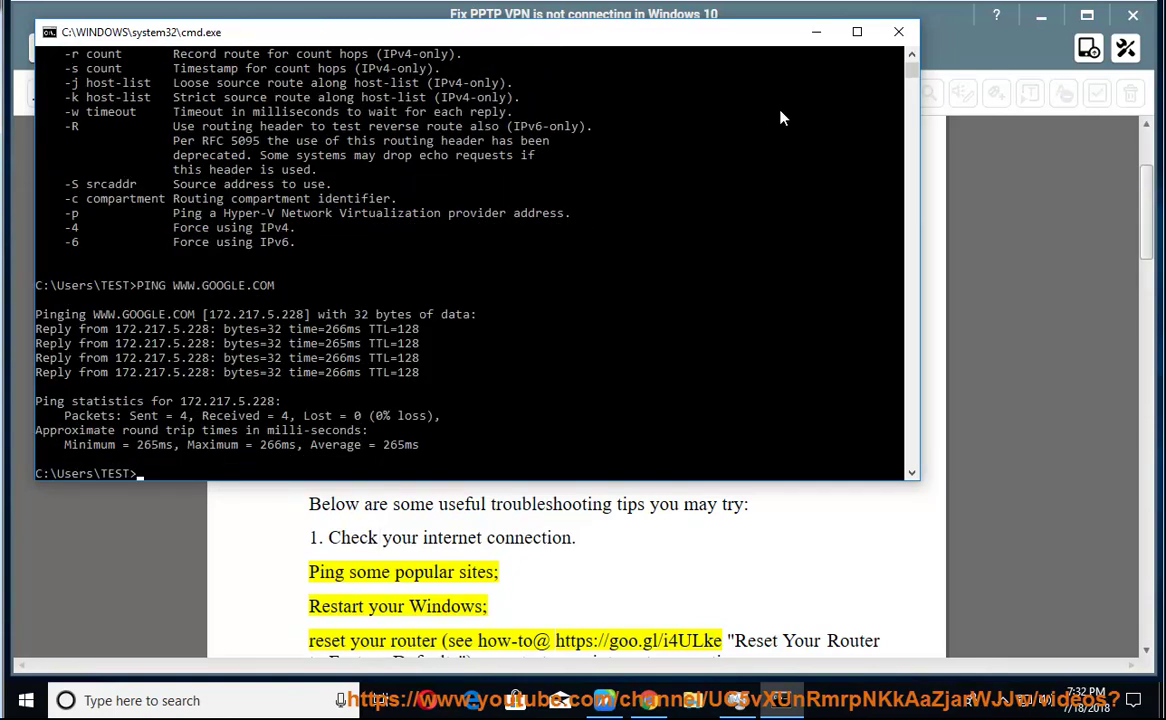
Return to the document, show the Start menu's Restart option without restarting, and resume reading.
click(816, 31)
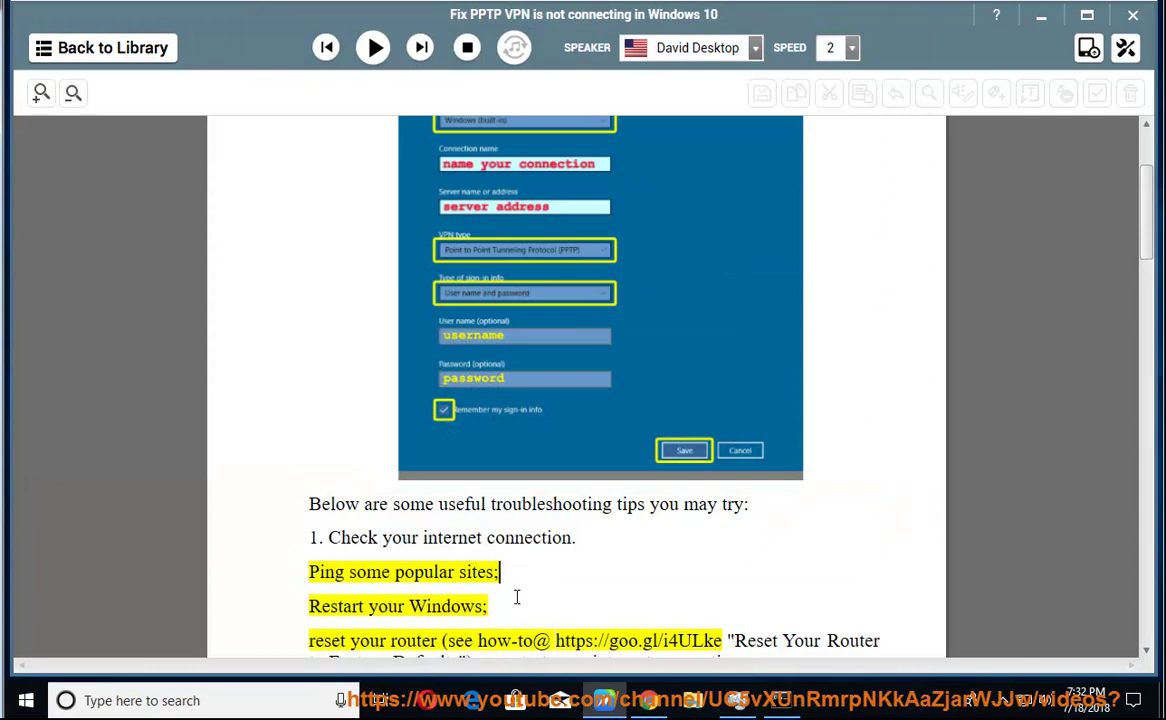
drag(511, 601, 294, 604)
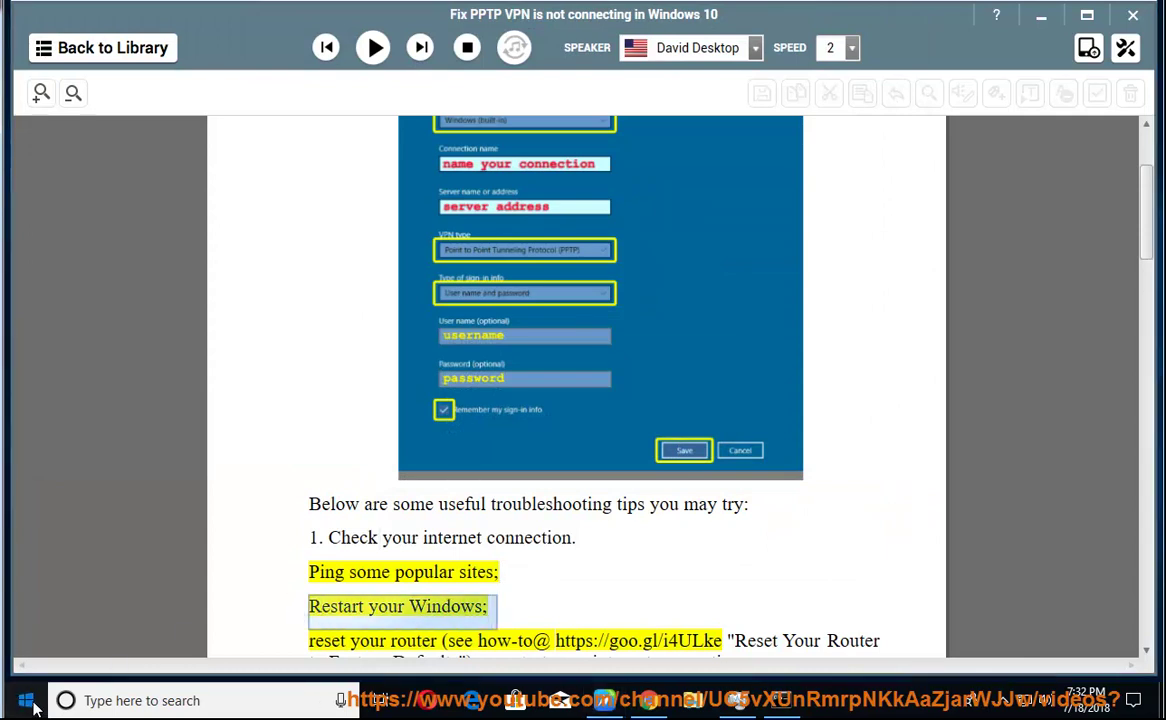
click(26, 700)
click(27, 660)
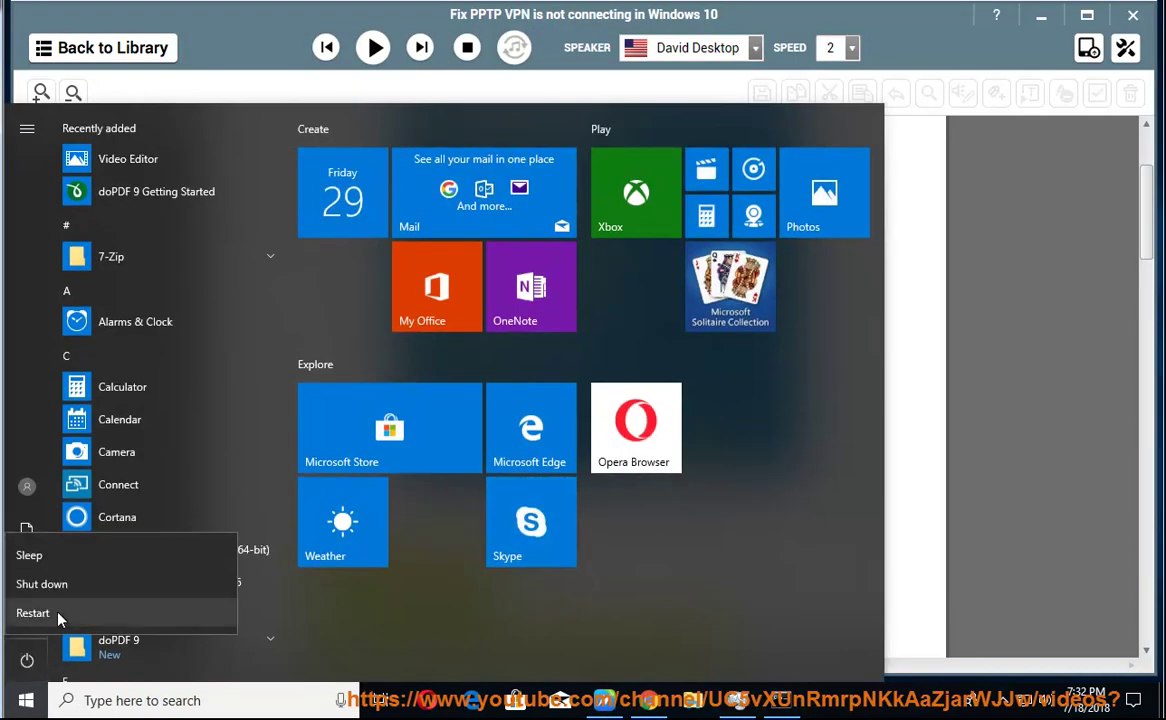
key(Escape)
key(Escape)
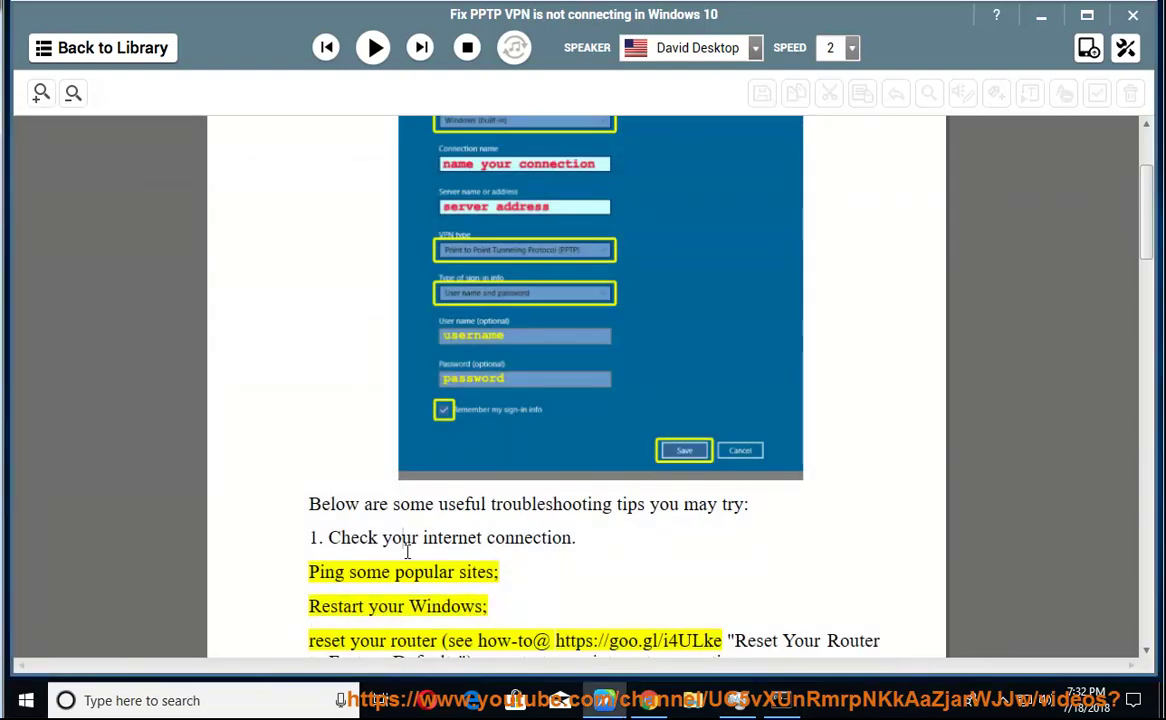
key(ctrl+space)
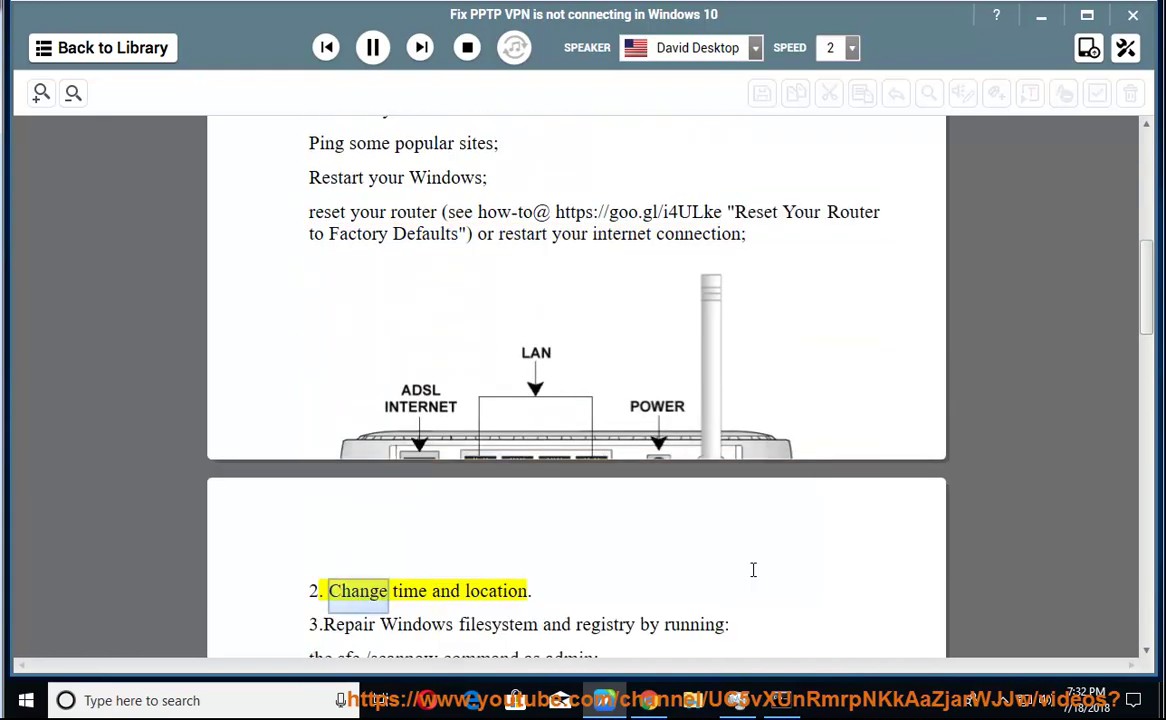
Pause at the Change time and location line and glance at the clock panel.
click(372, 47)
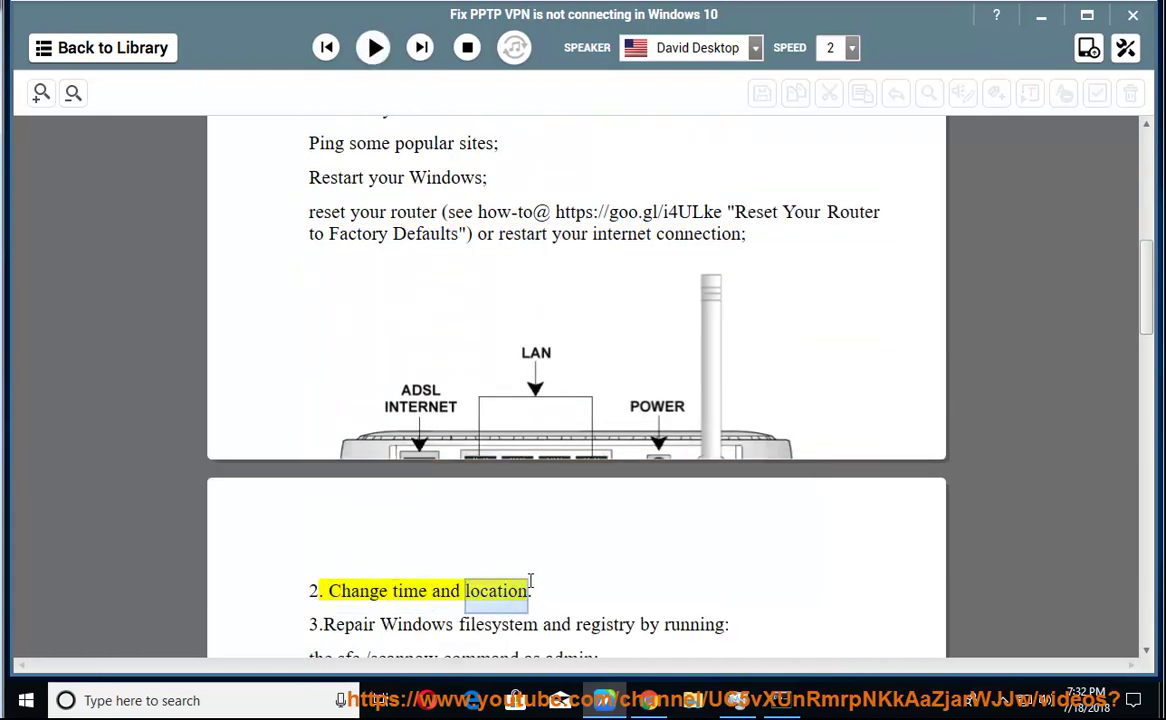
drag(576, 590, 313, 592)
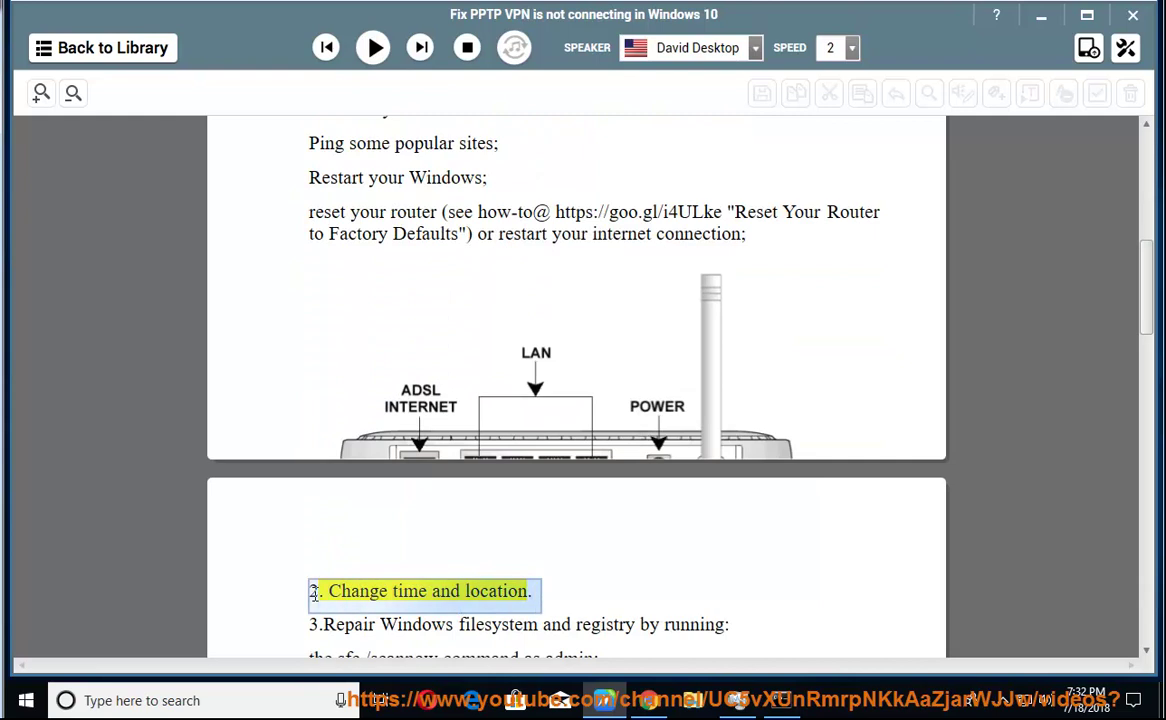
click(1088, 705)
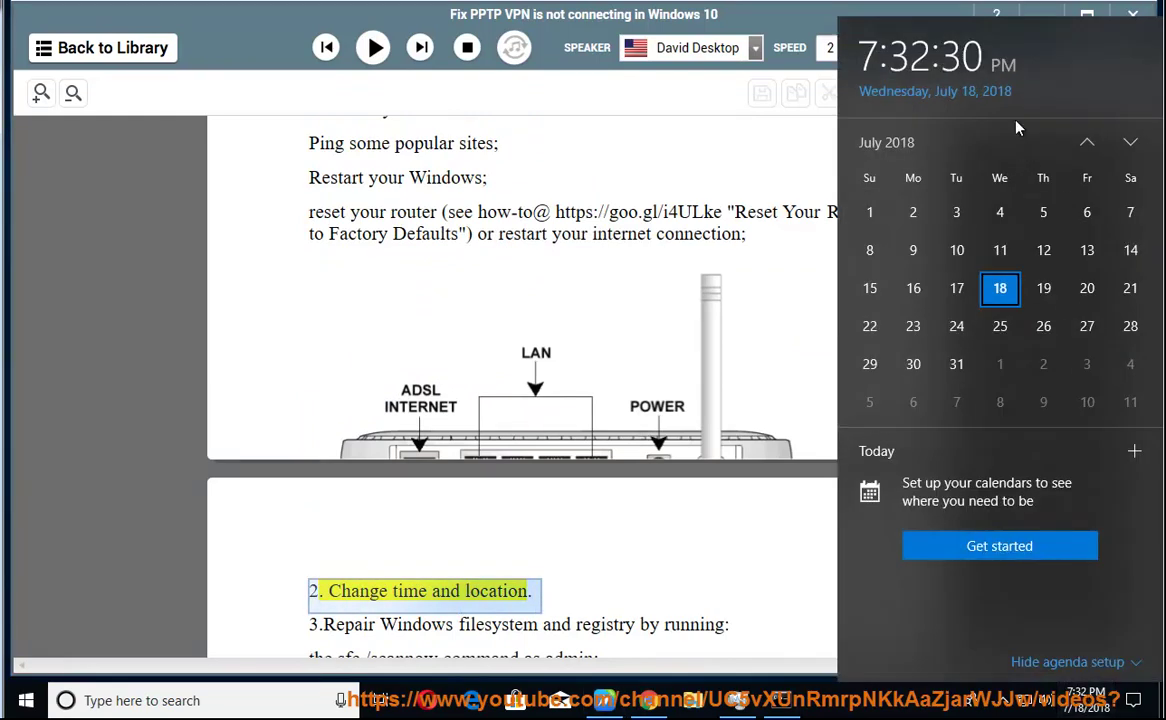
click(26, 700)
Search Settings for TIME, keep the time zone at Pacific Time, and close Settings.
click(23, 614)
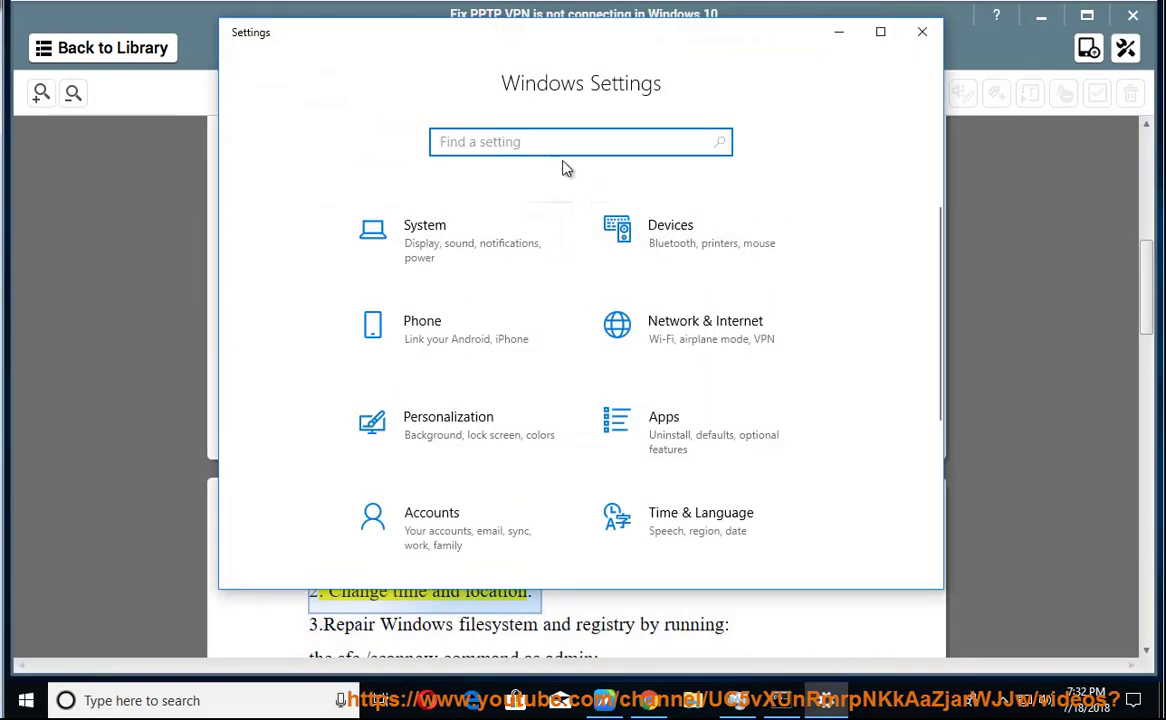
text(TIME)
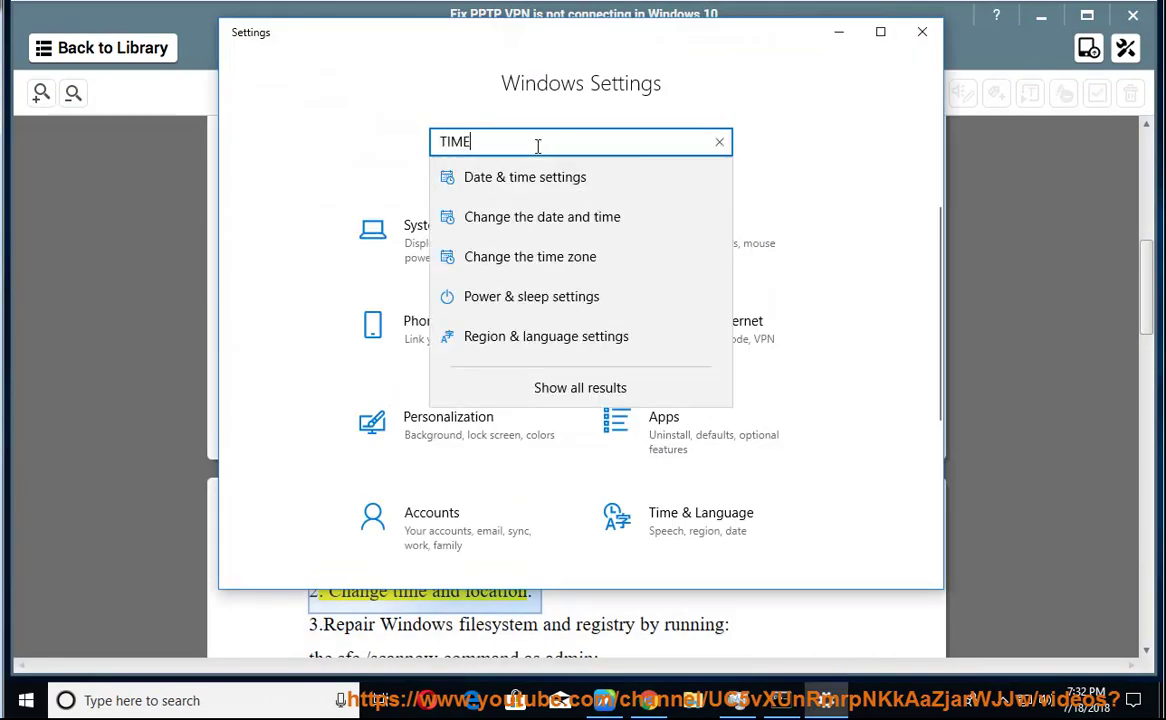
click(612, 220)
click(737, 441)
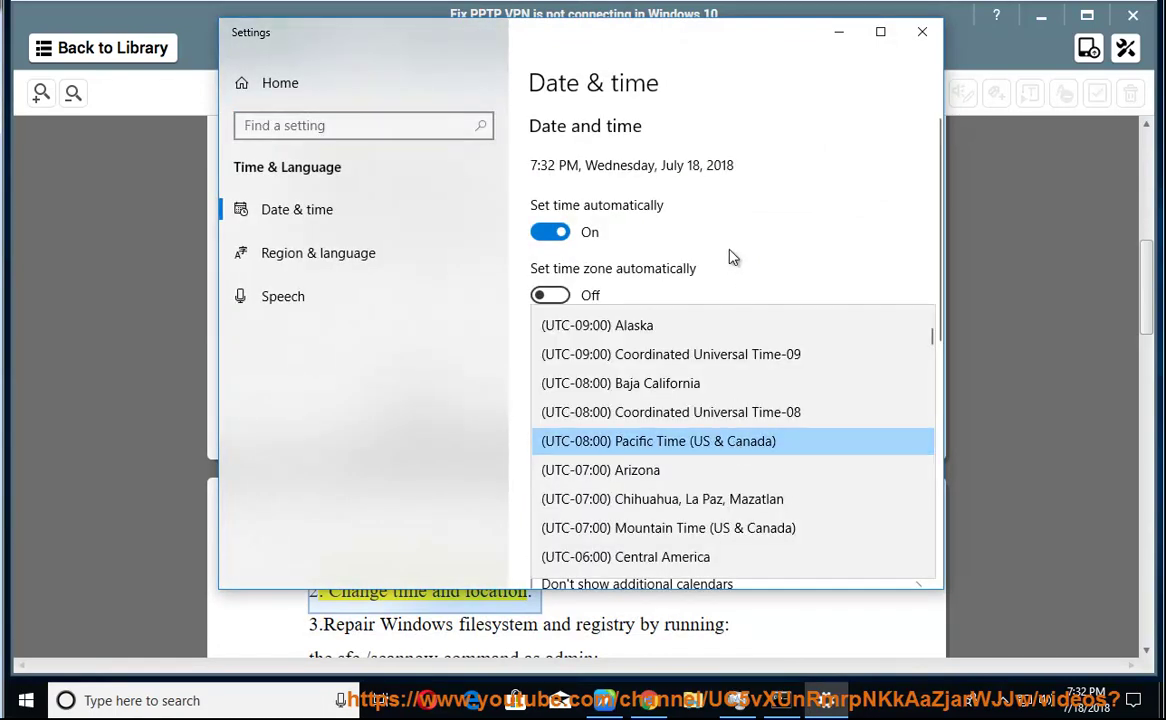
click(407, 452)
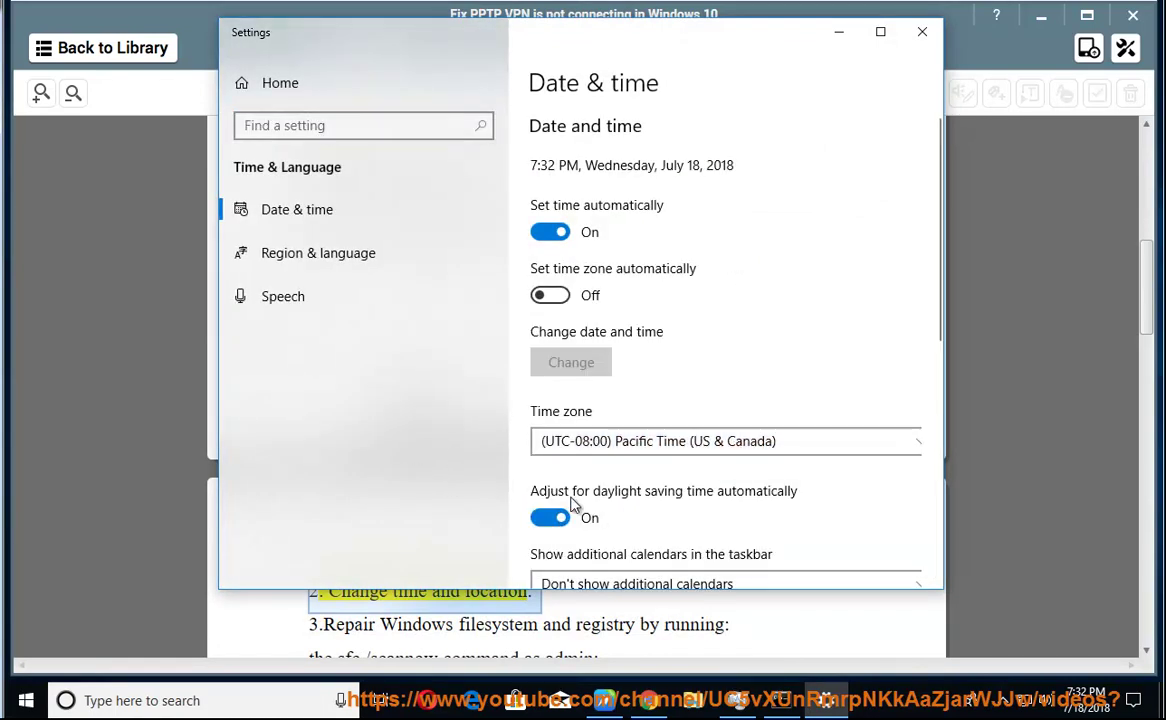
click(839, 32)
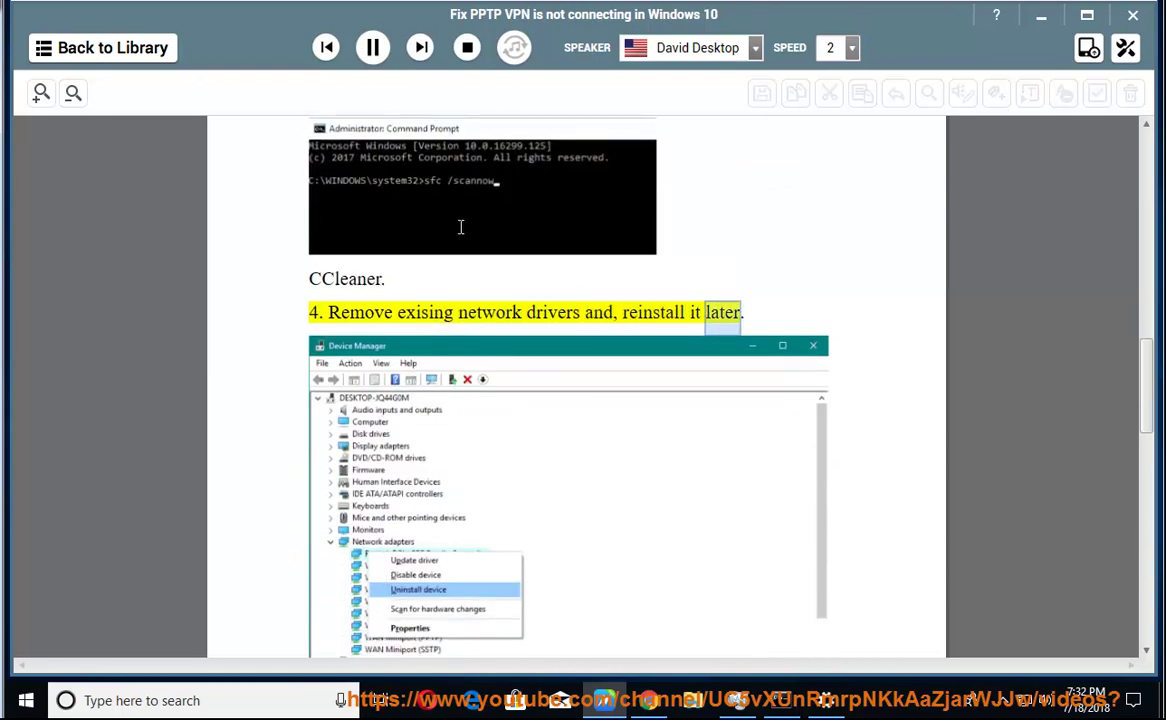
Pause read-aloud at the start of tip 5 after tips 3 and 4.
click(372, 50)
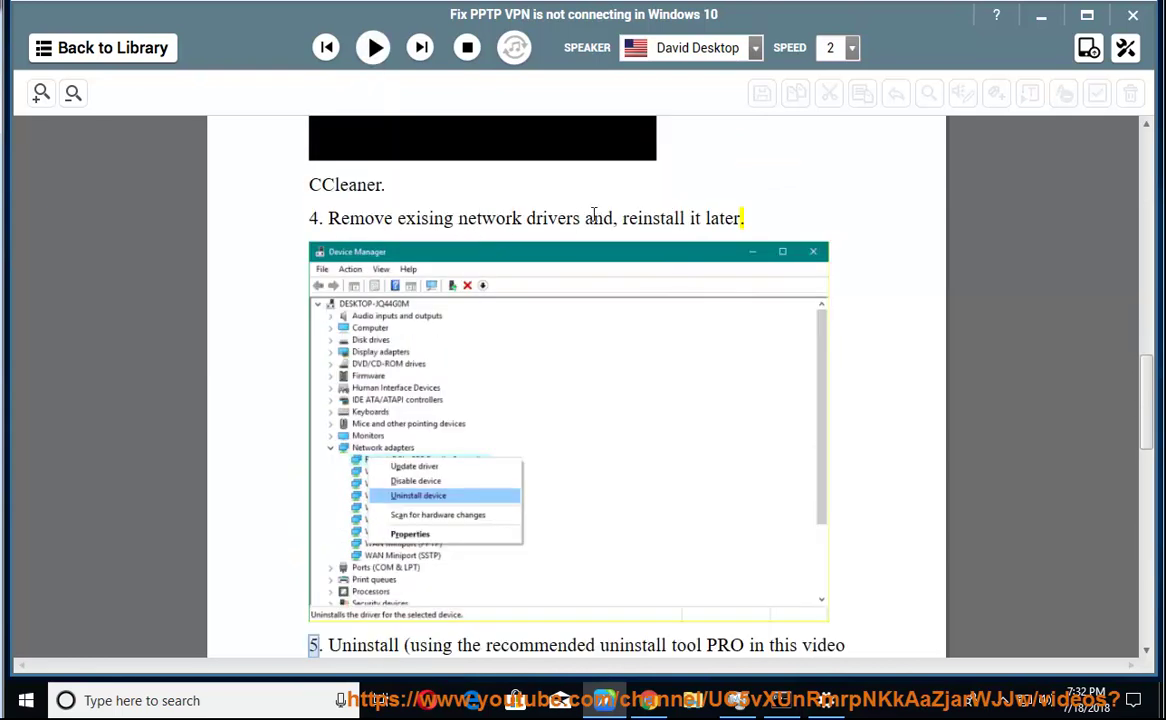
Open Computer Management from This PC and show Device Manager.
drag(581, 218, 472, 219)
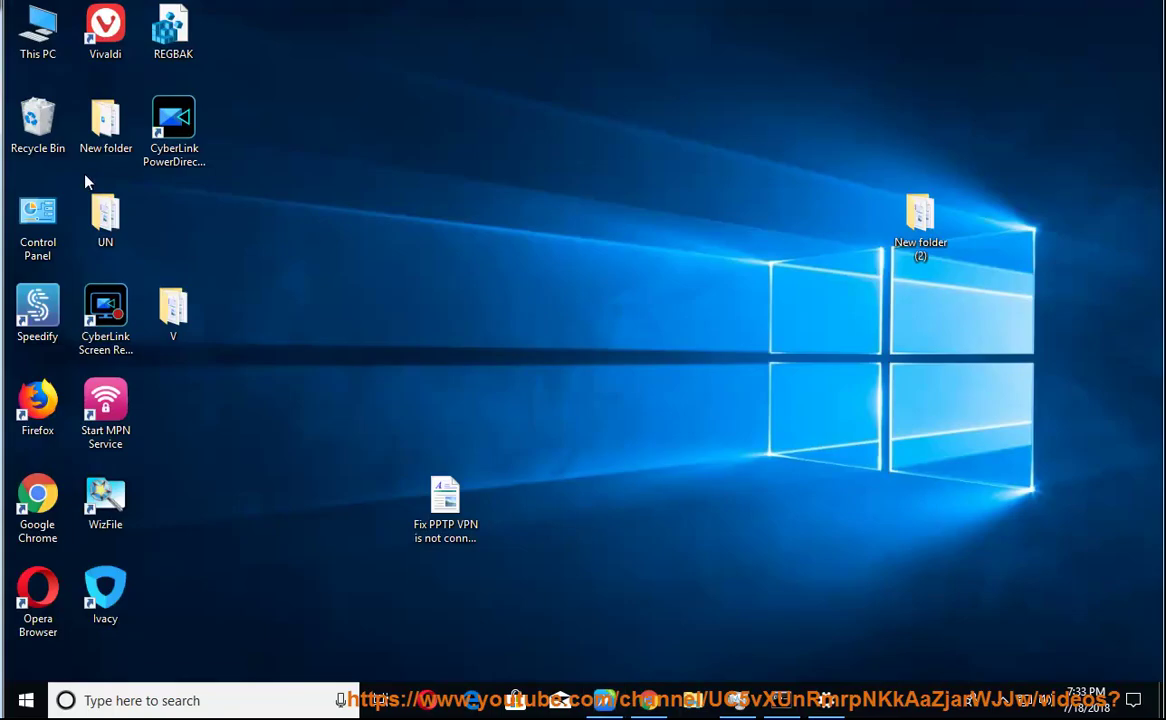
right_click(40, 40)
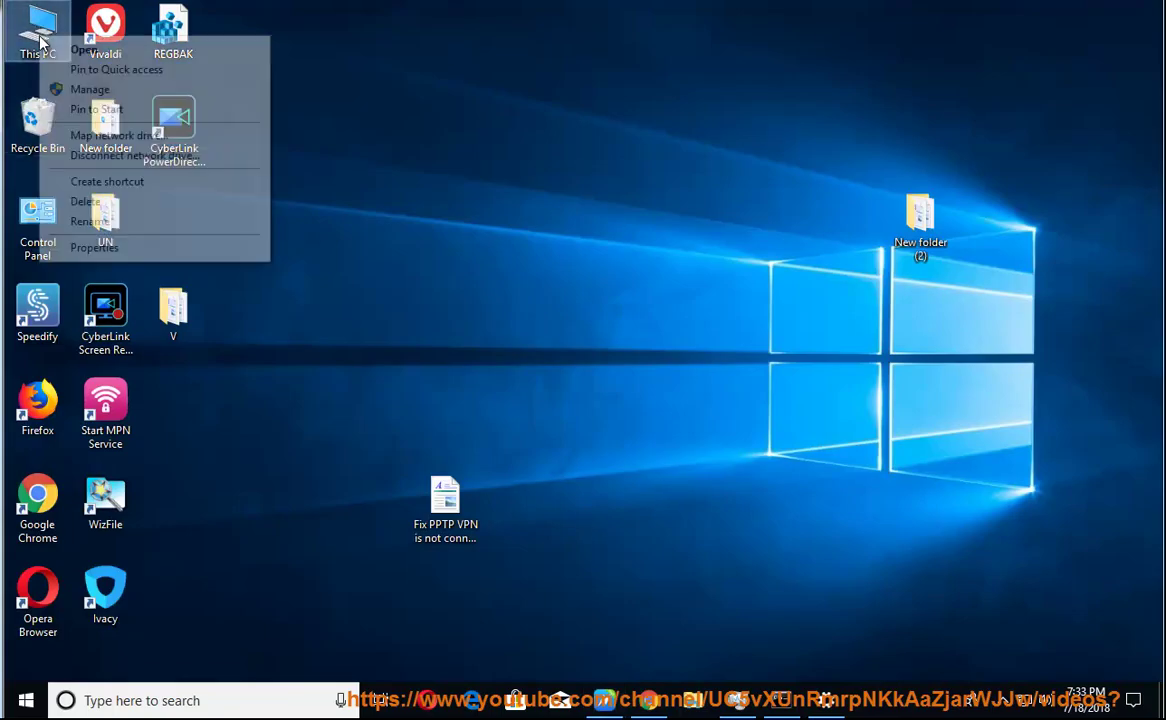
click(132, 89)
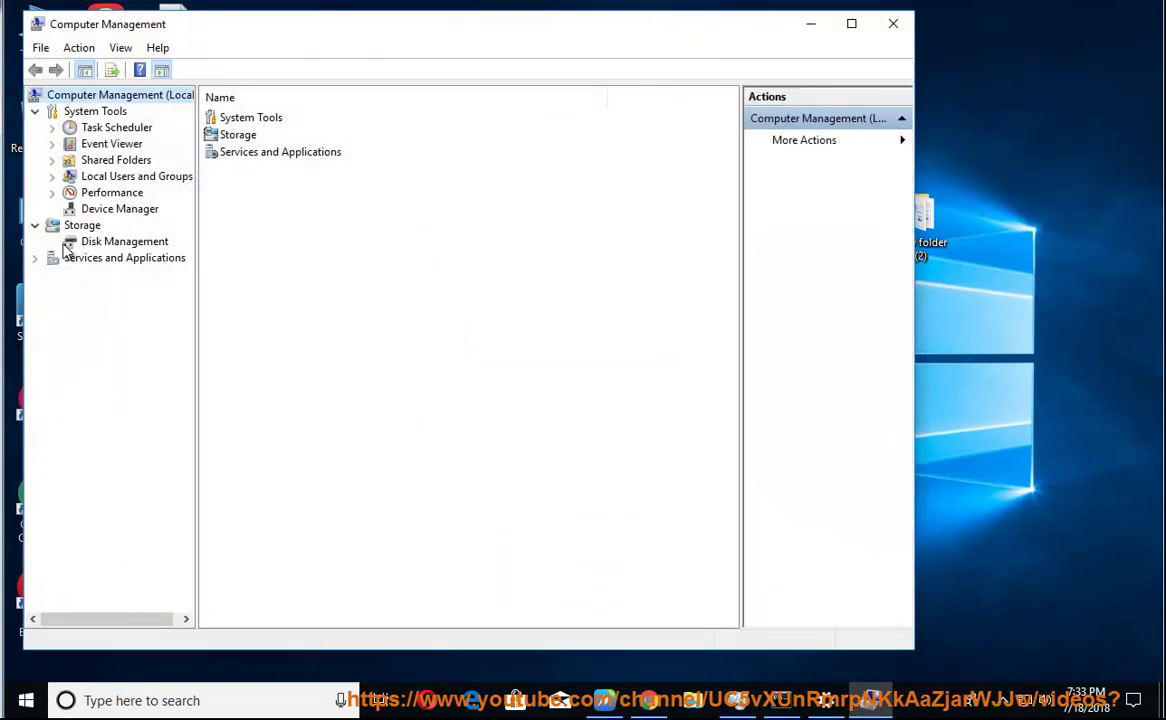
click(82, 209)
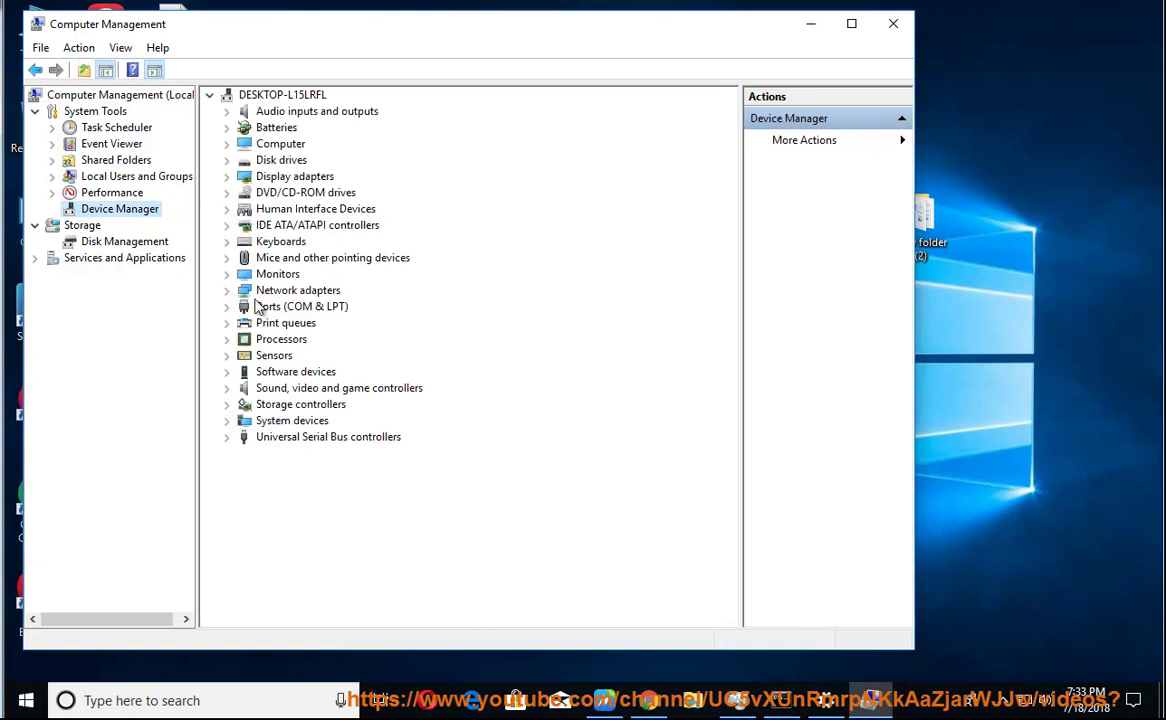
Cancel uninstalling the Intel network adapter, select TAP-Windows Adapter V9, and minimize the window.
click(226, 290)
click(349, 310)
right_click(349, 311)
click(395, 359)
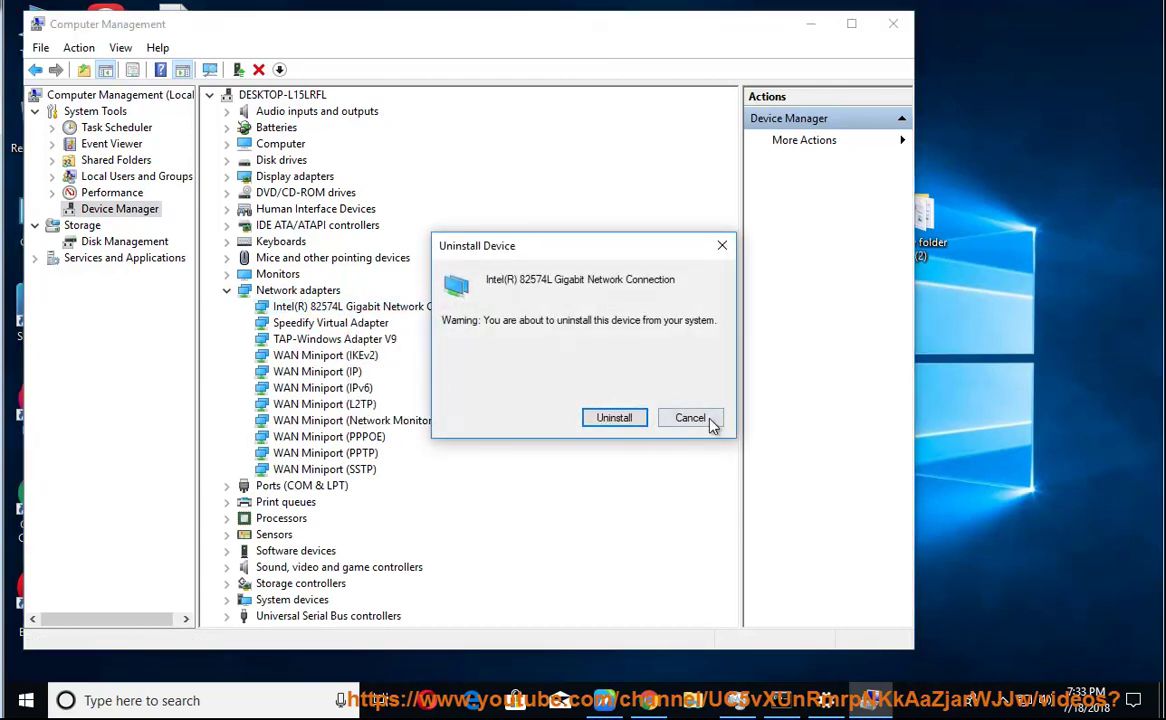
click(705, 420)
click(366, 341)
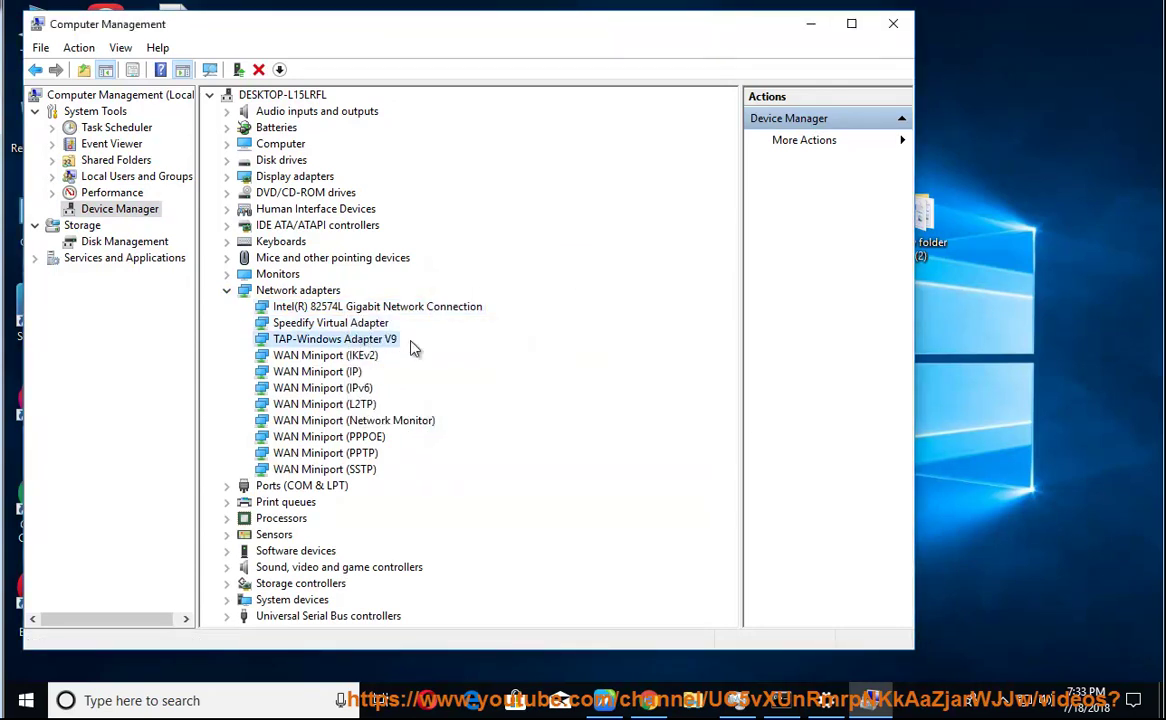
click(811, 23)
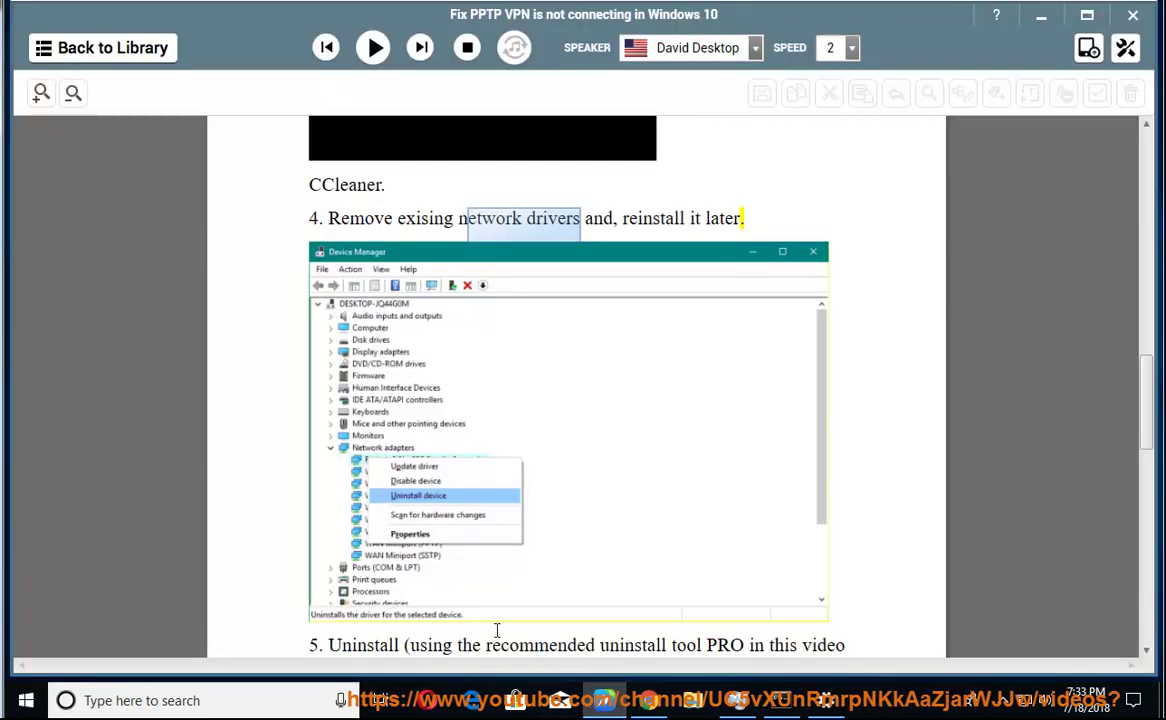
Read tip 6 aloud, then show the Windows Update page in Settings.
click(373, 47)
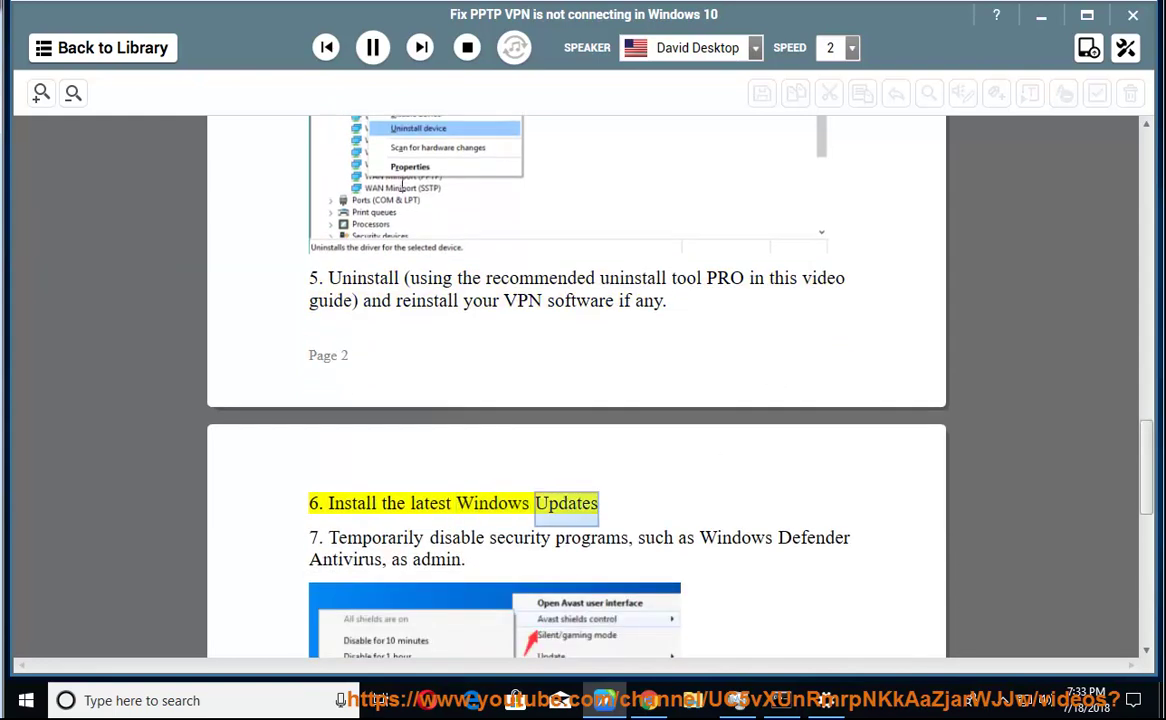
click(372, 47)
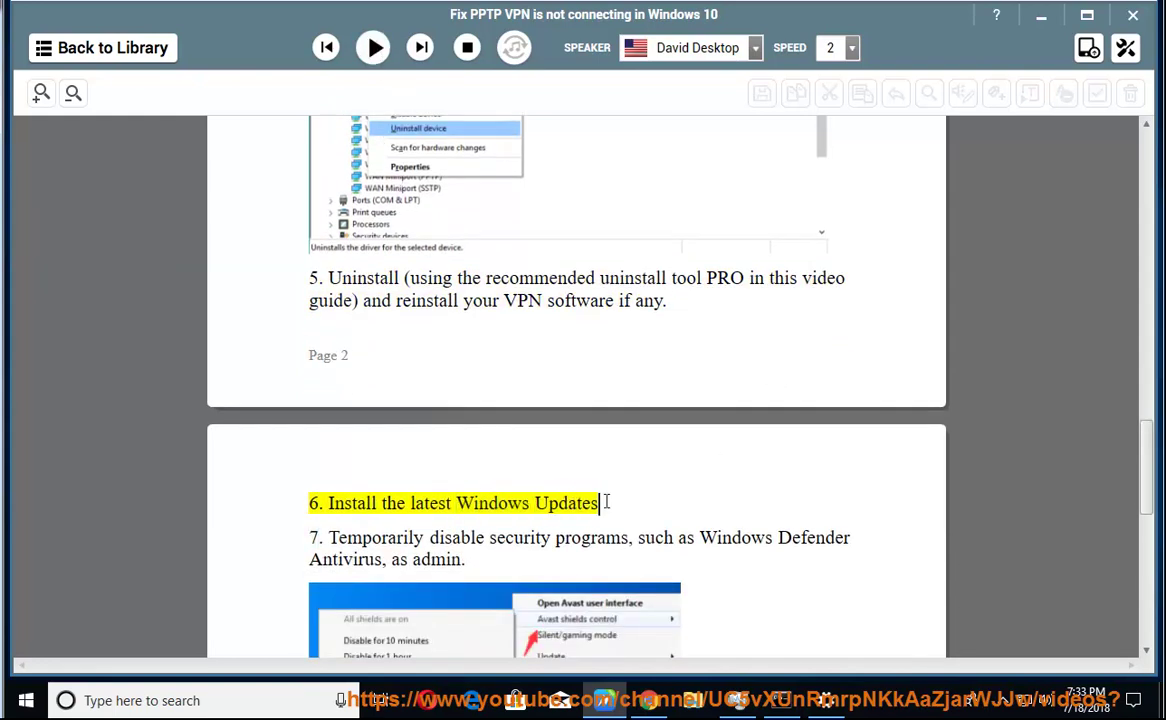
drag(598, 503, 457, 503)
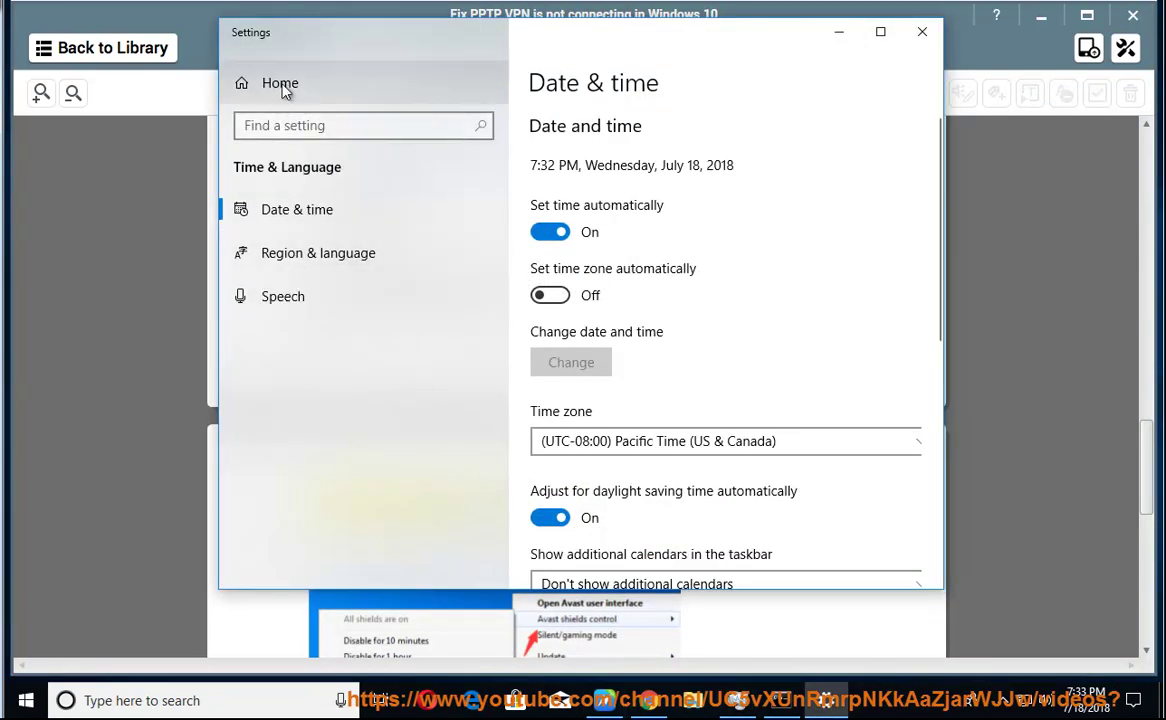
click(280, 83)
scroll(543, 547, down, 5)
click(476, 533)
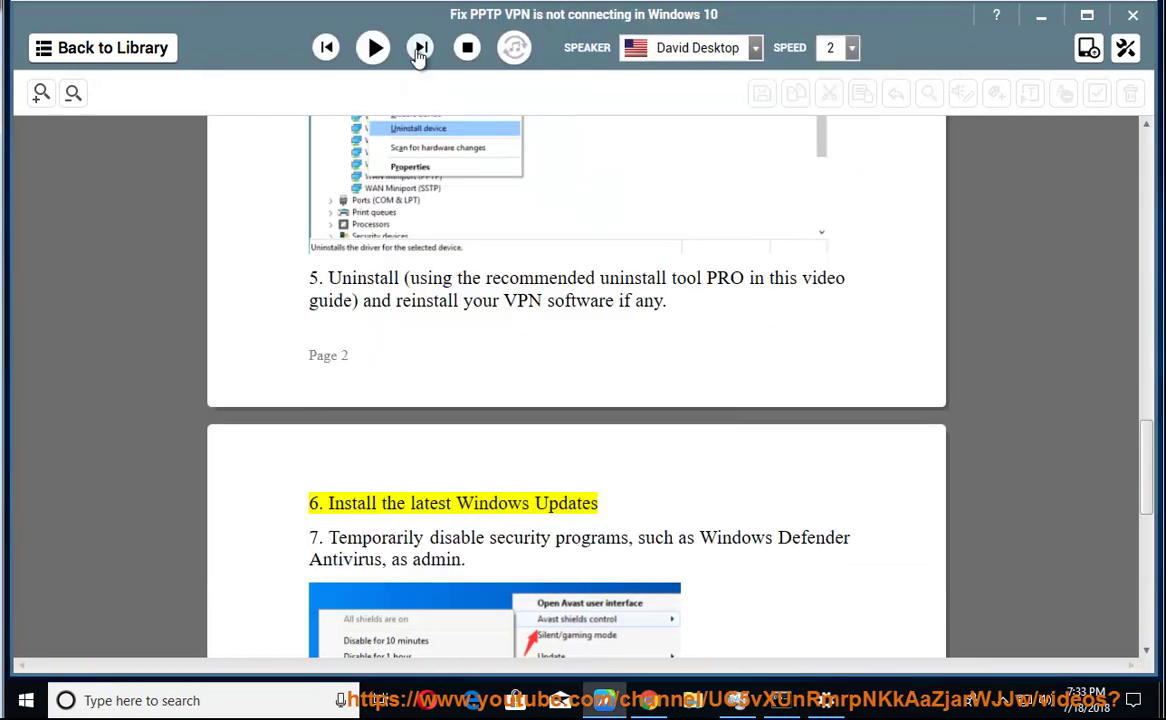
Read on to step 7 and mark the Windows Defender Antivirus phrase.
click(420, 50)
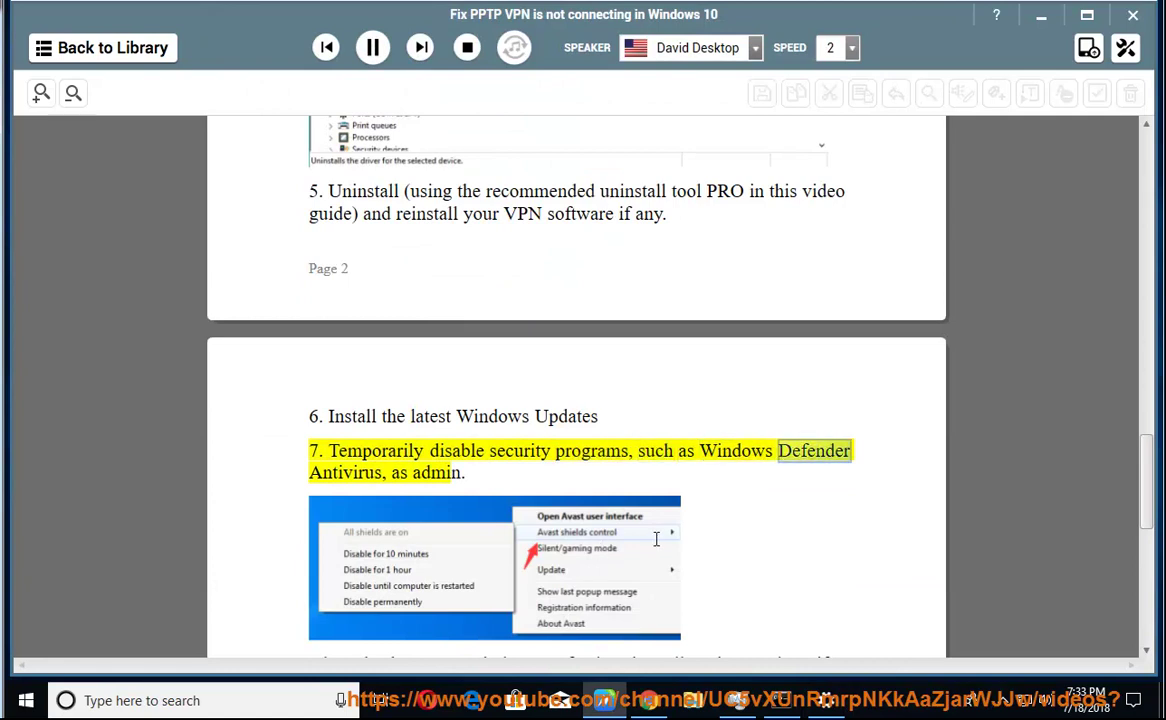
click(372, 48)
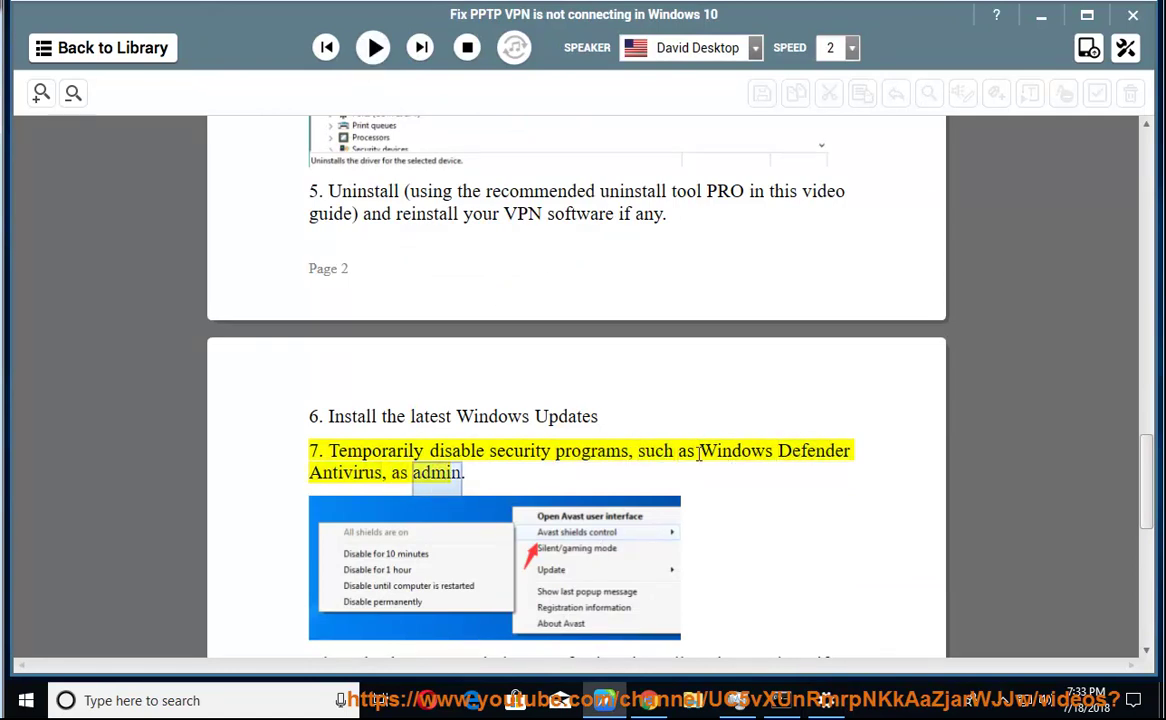
drag(698, 450, 464, 472)
Check Windows Defender's virus & threat protection settings via a DEF search, then resume reading.
click(219, 700)
text(DEF)
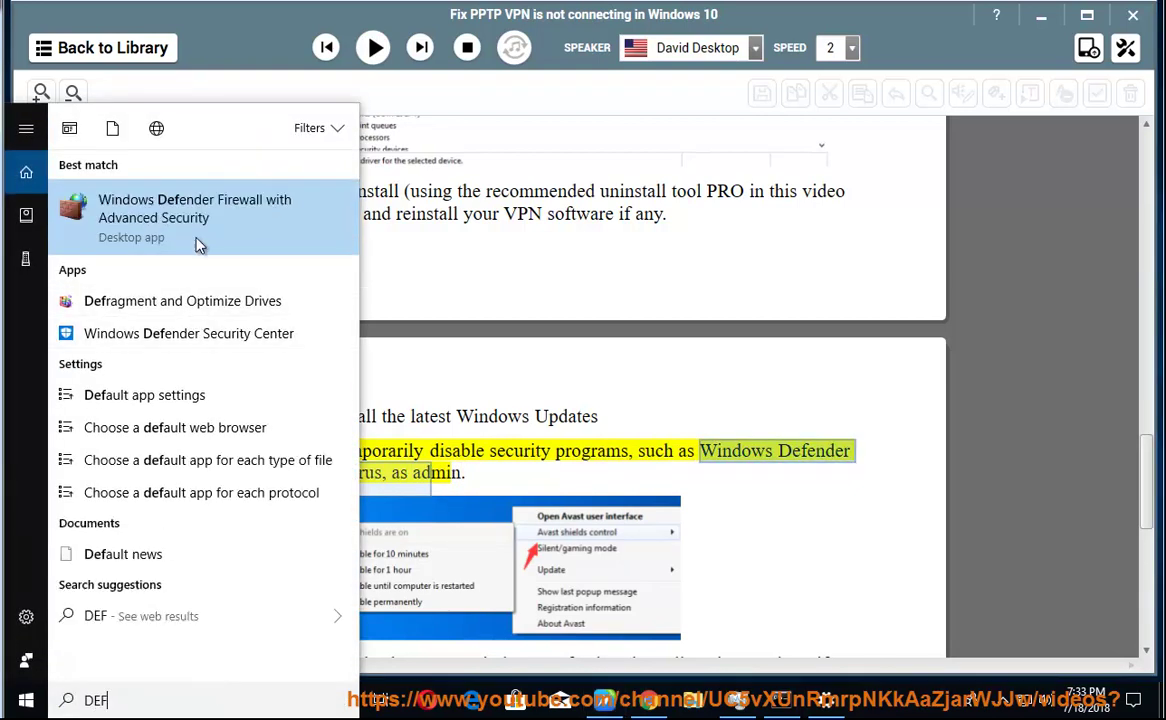
click(212, 338)
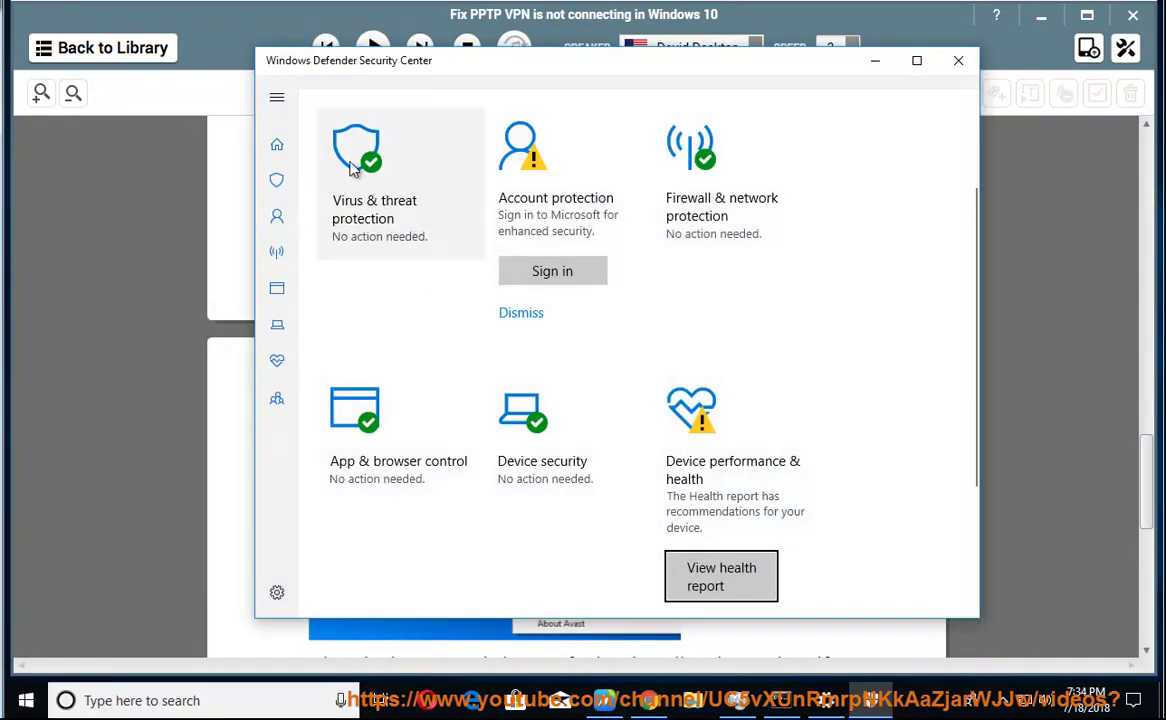
click(351, 169)
scroll(445, 431, down, 3)
click(490, 330)
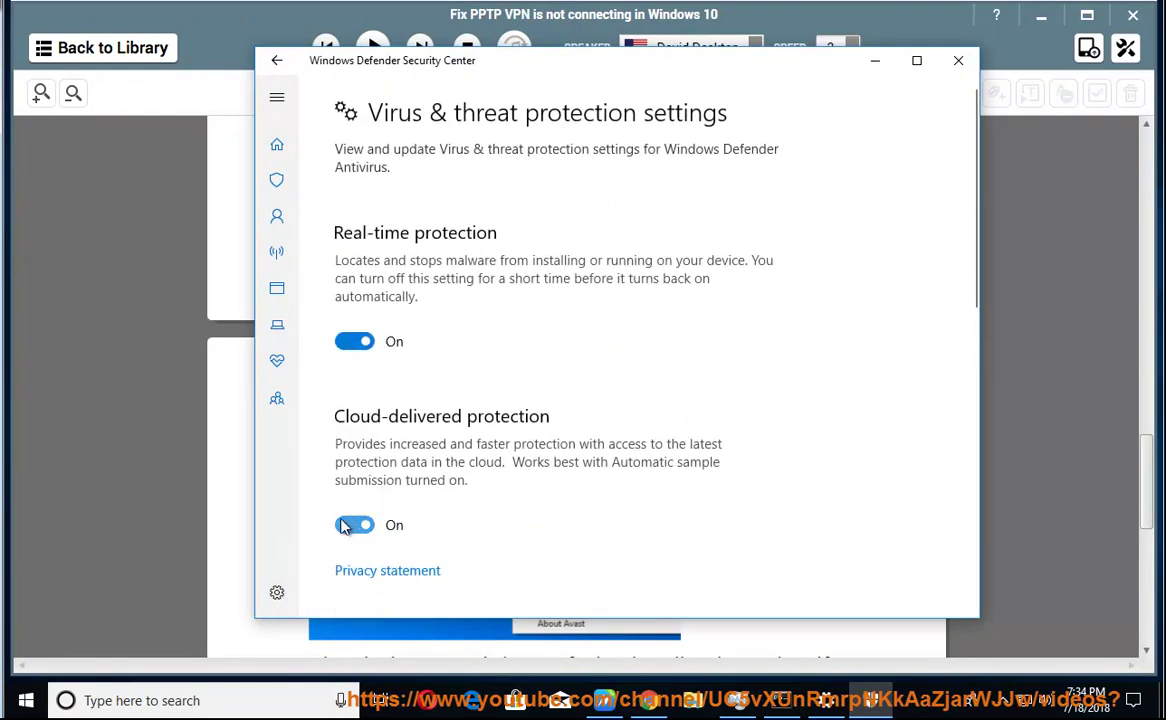
click(875, 61)
click(368, 48)
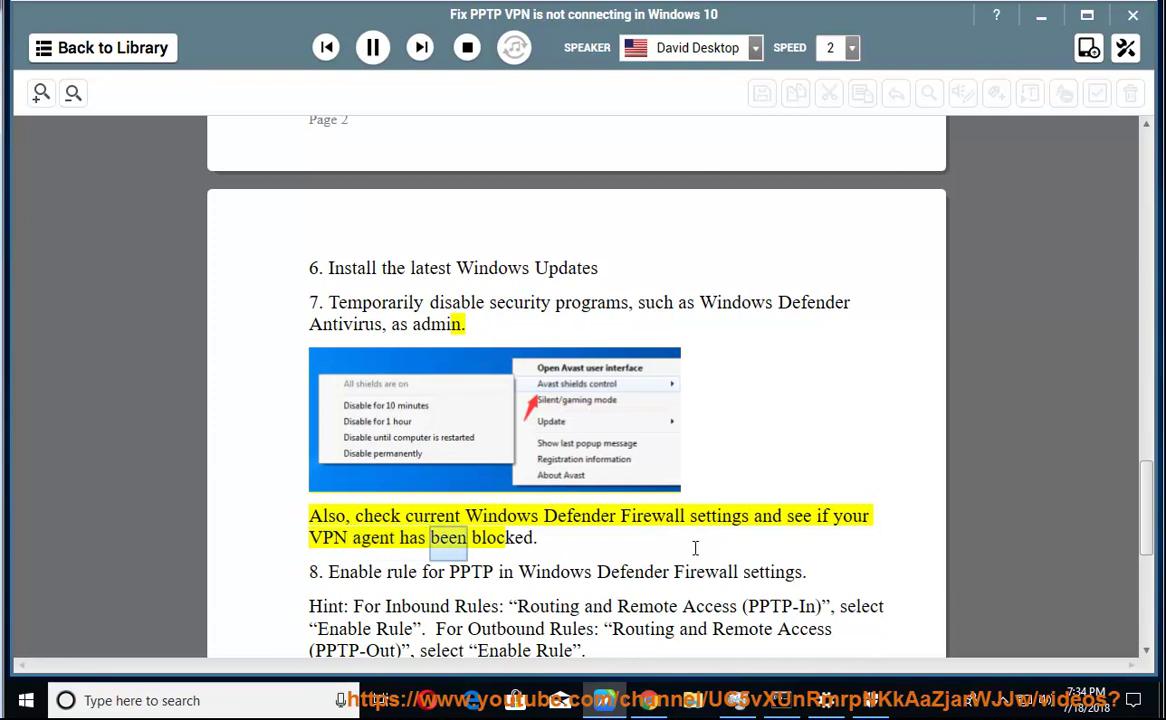
Pause after the firewall note, mark 'Windows Defender Firewall settings', and open Windows search.
click(375, 50)
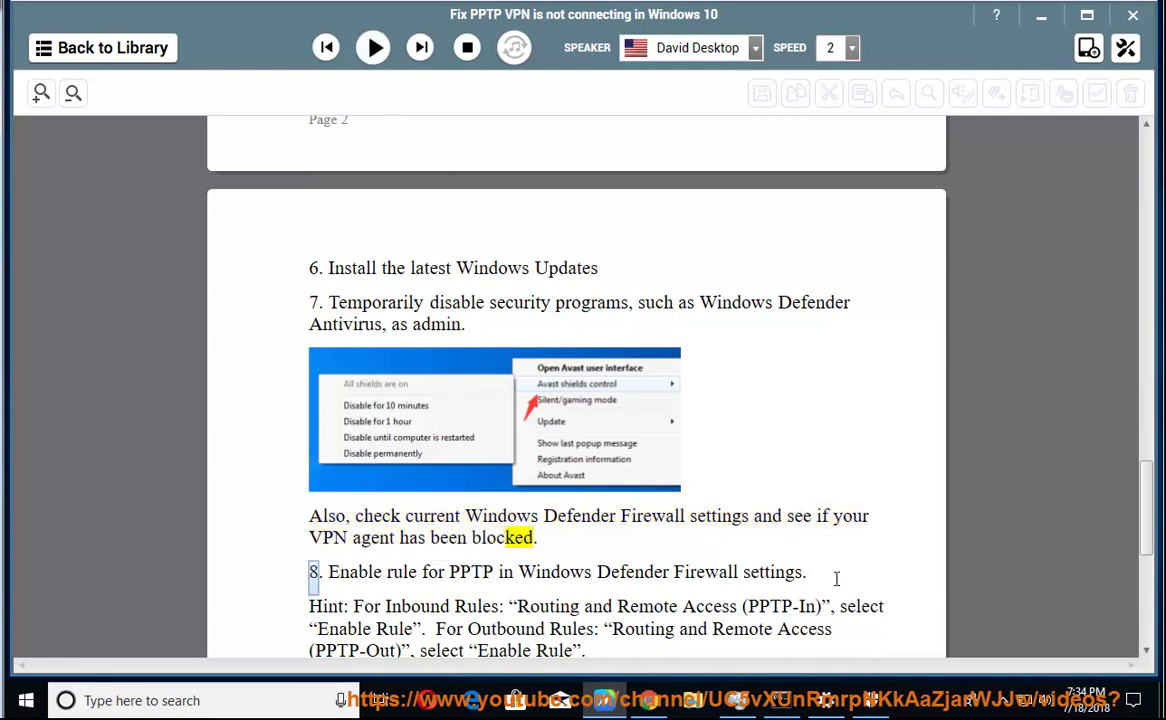
drag(746, 523, 482, 516)
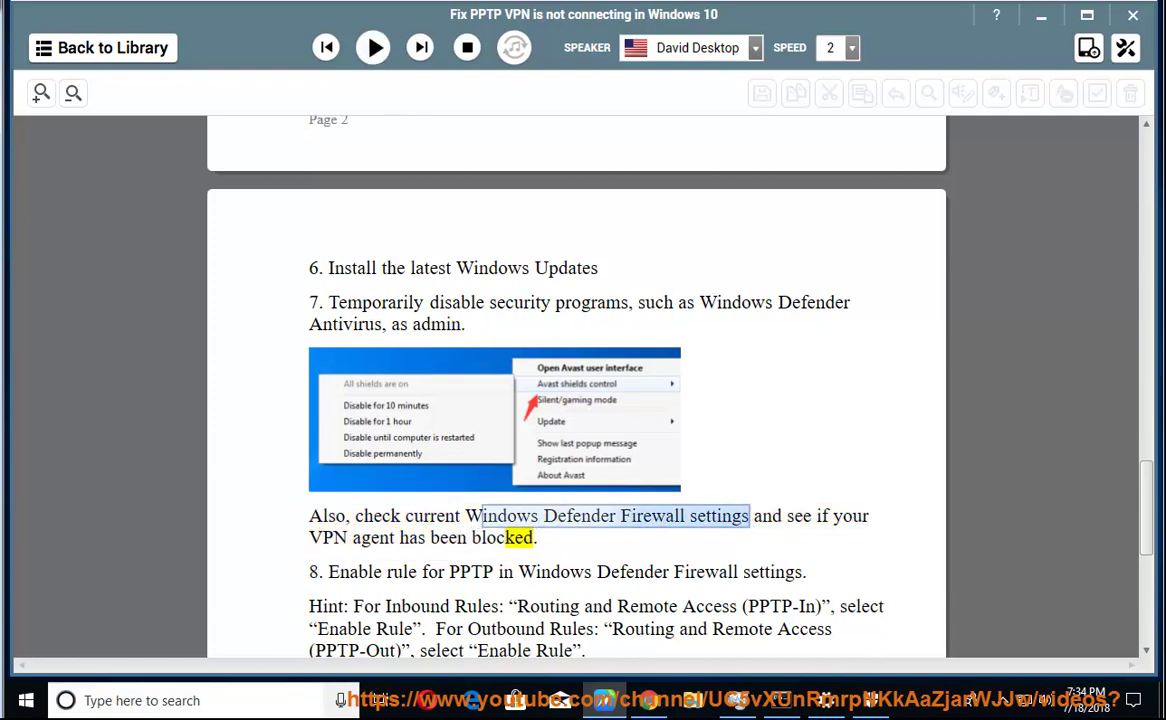
click(213, 705)
Search FIREWALL, scroll through the allowed-apps list, and close it unchanged.
text(FIREWALL)
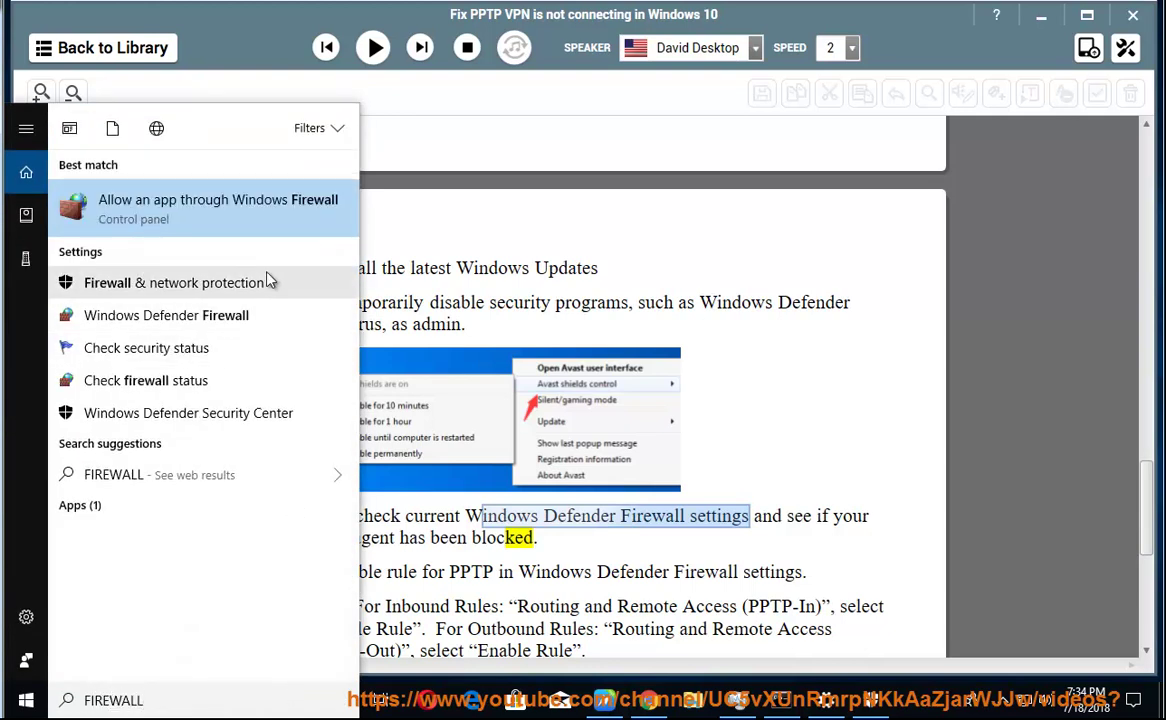
click(269, 221)
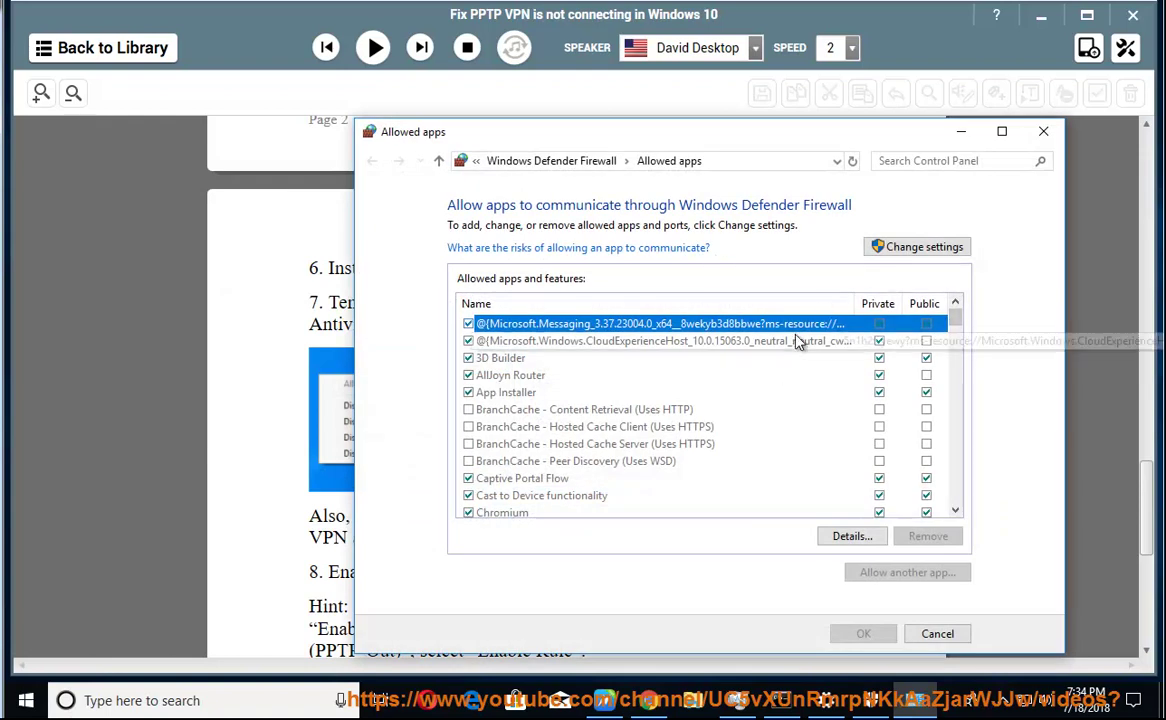
drag(955, 318, 956, 494)
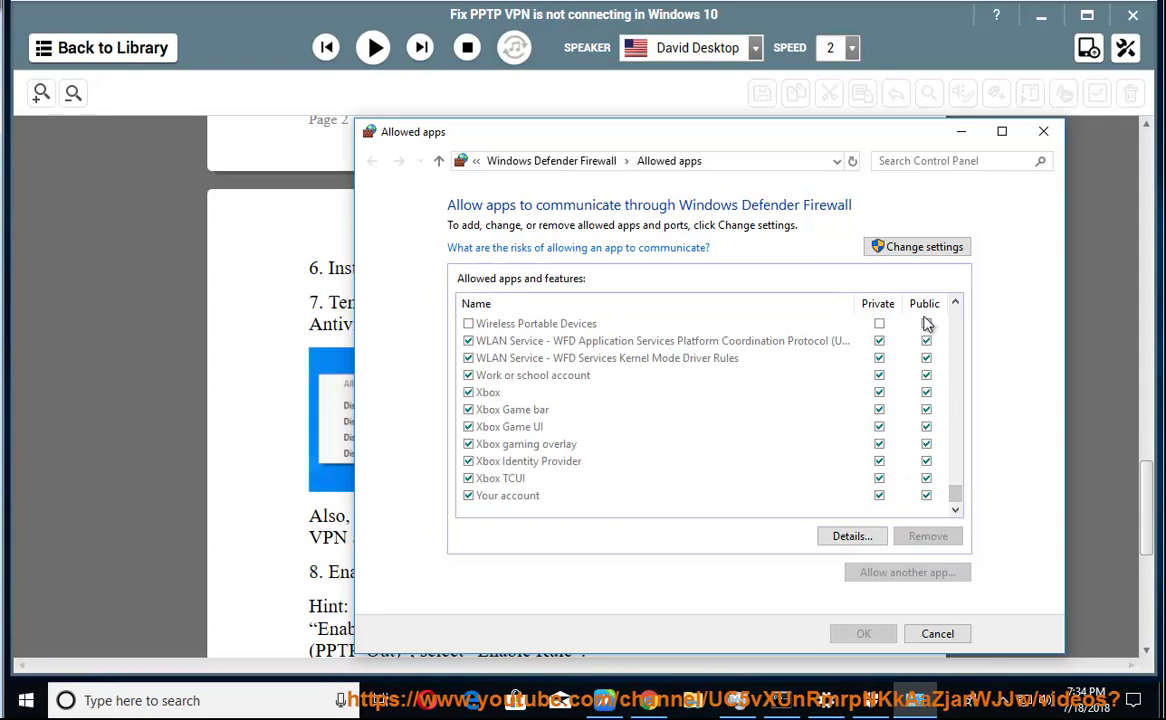
click(1043, 131)
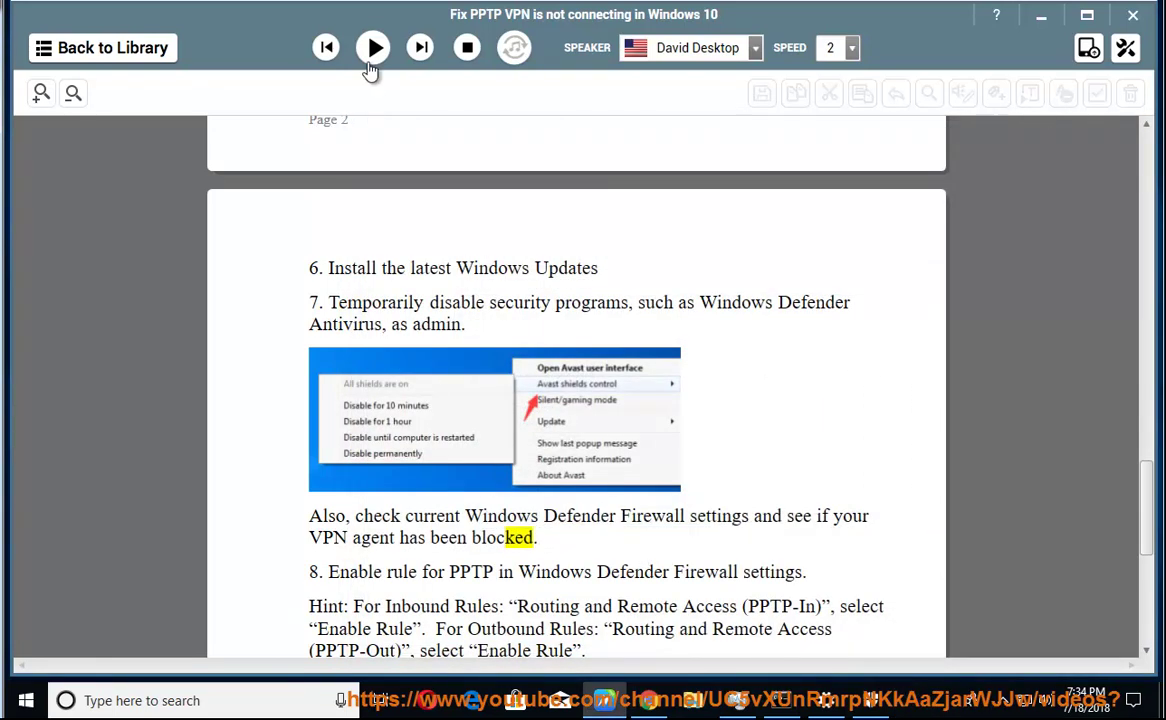
Read step 8's PPTP firewall-rule hint aloud, pause at step 9, and highlight the step 8 text.
click(373, 48)
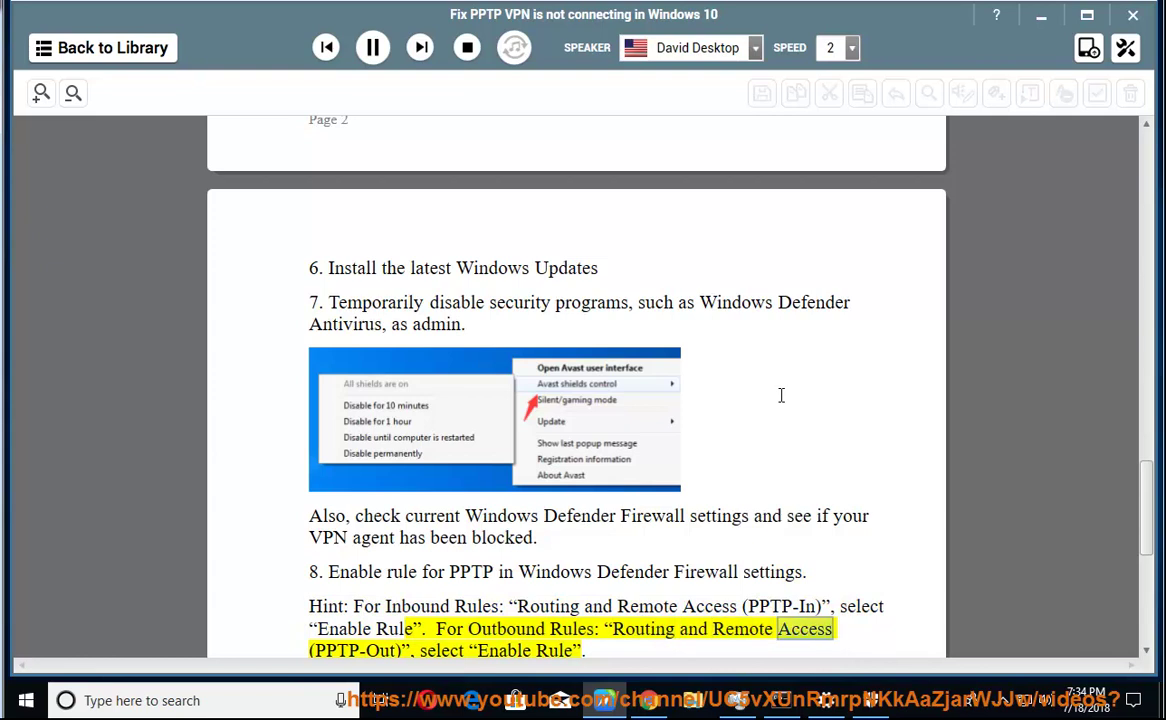
click(372, 47)
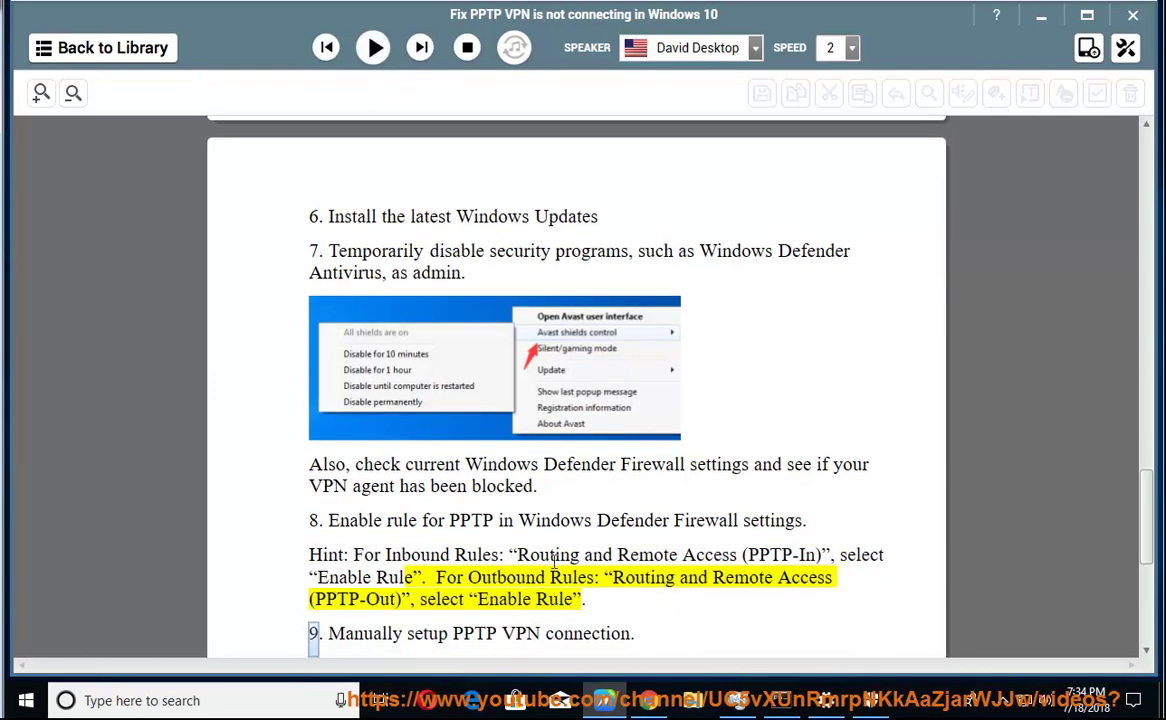
drag(806, 521, 470, 521)
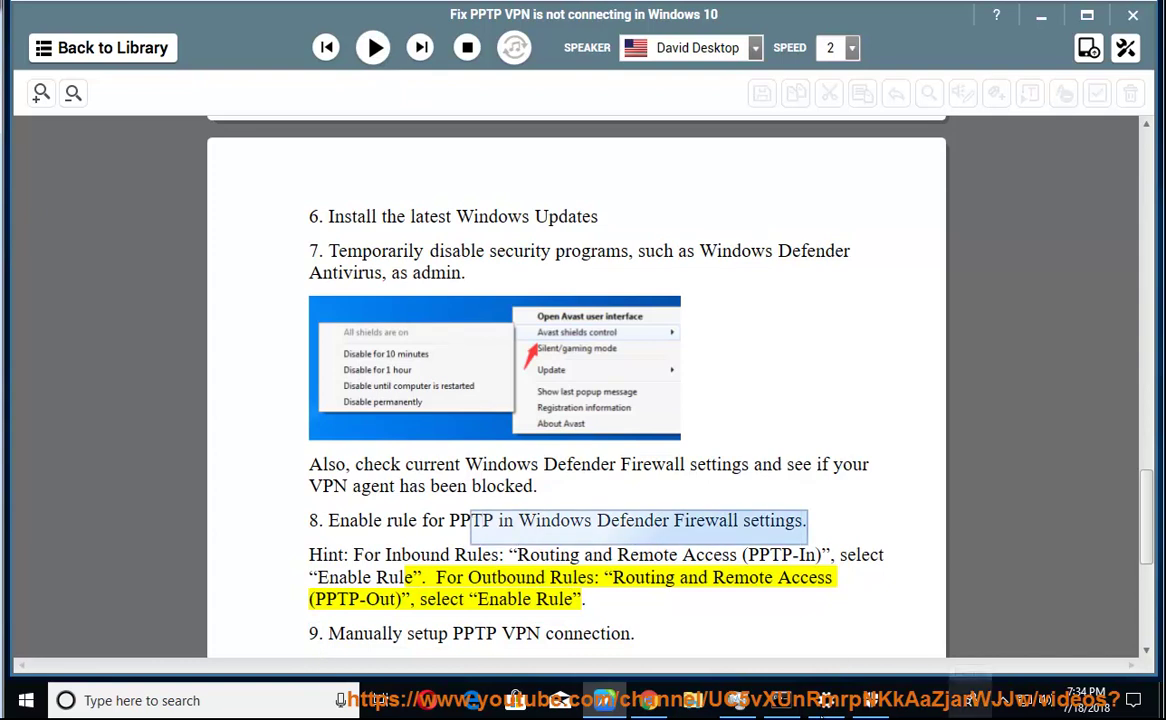
Close the security center, Windows Update and command prompt windows, then open Windows search.
click(873, 706)
click(953, 60)
click(822, 706)
click(916, 31)
click(792, 708)
click(830, 22)
click(238, 700)
Search FIREWALL and reach Inbound Rules in Windows Defender Firewall with Advanced Security.
text(FIREWALL)
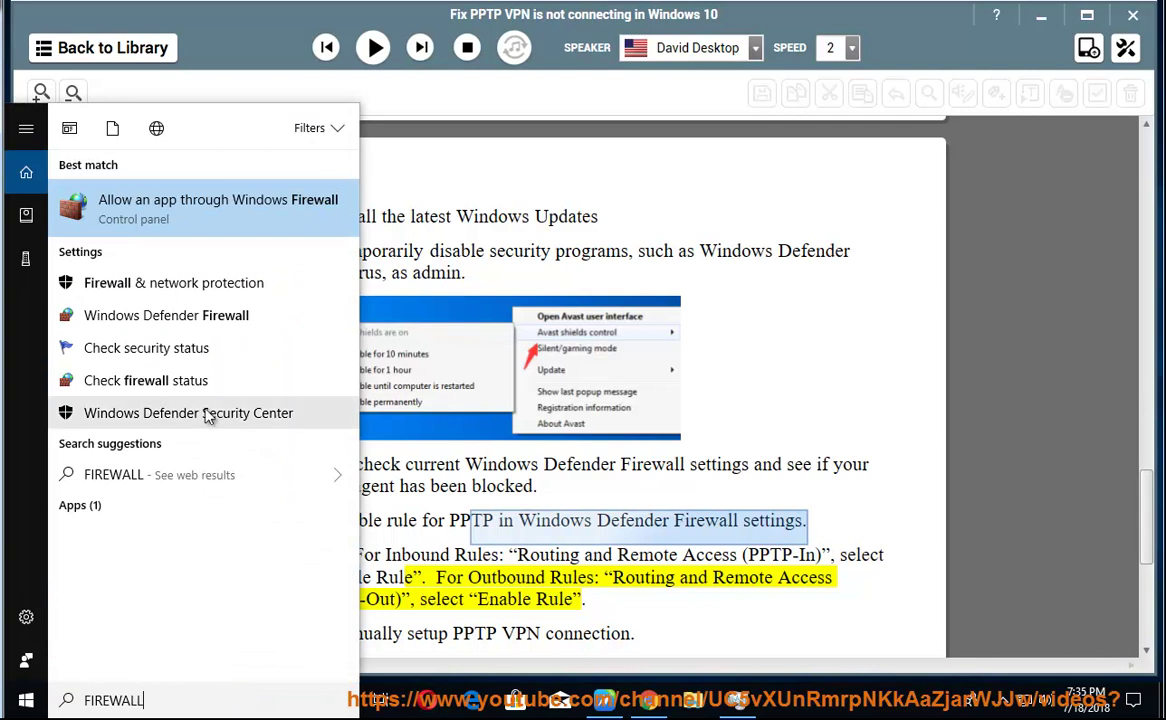
click(238, 212)
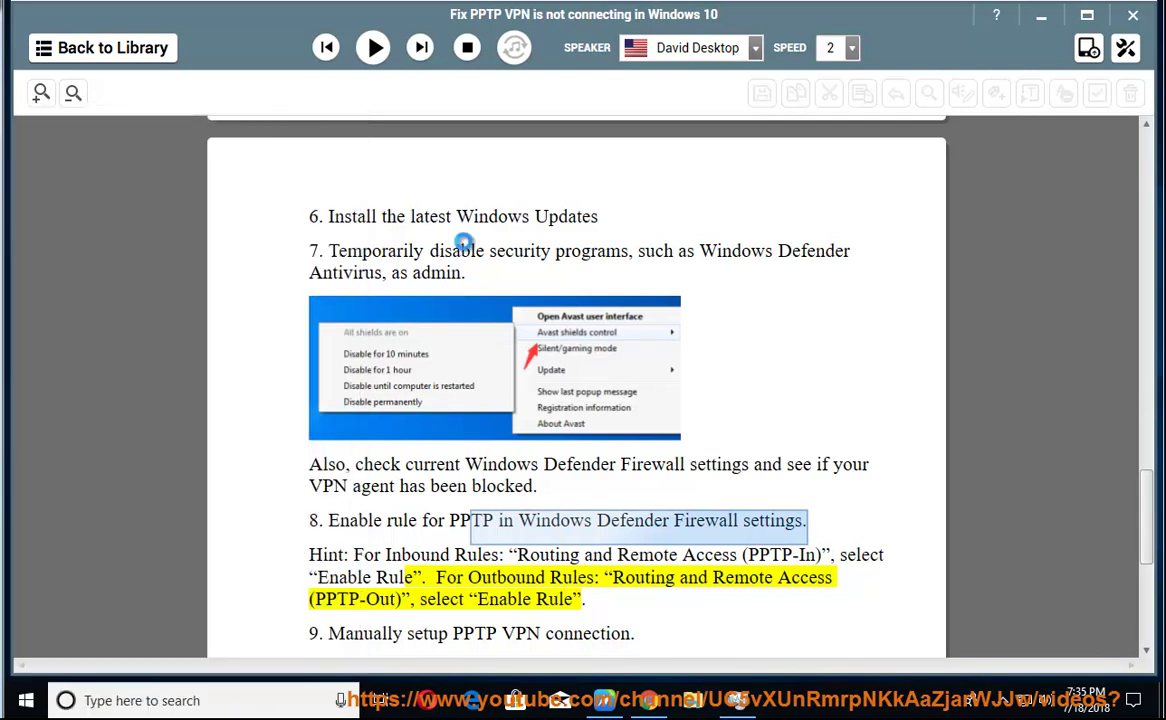
click(575, 161)
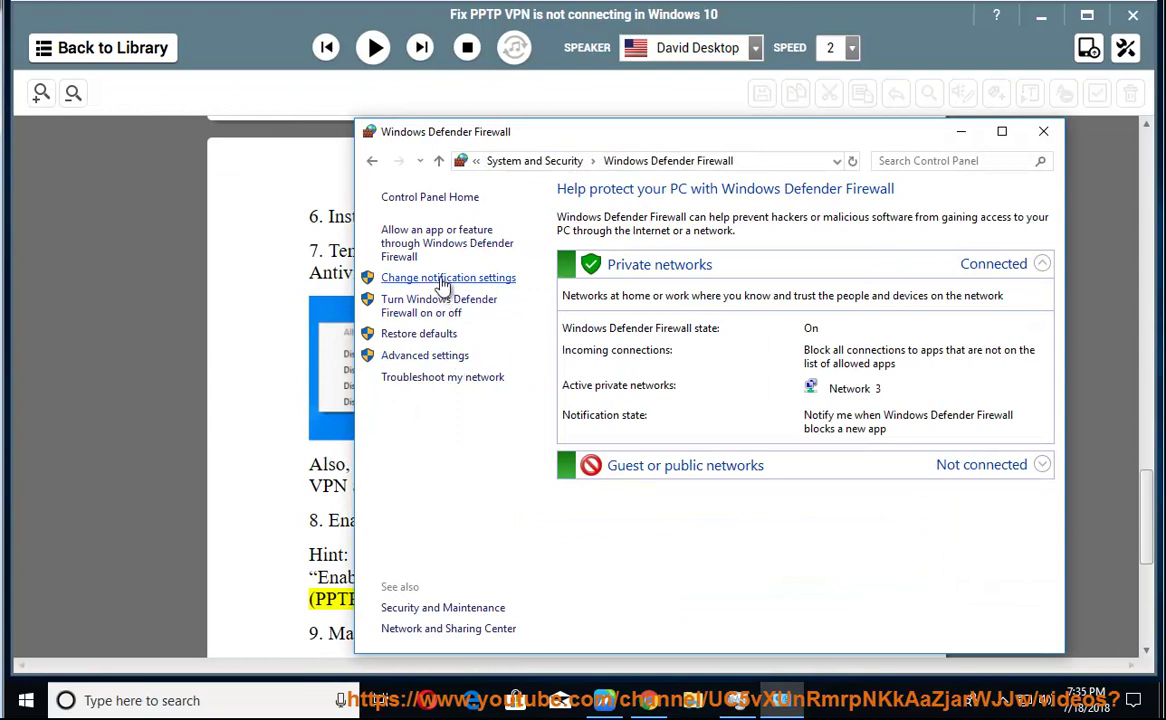
click(425, 356)
click(121, 96)
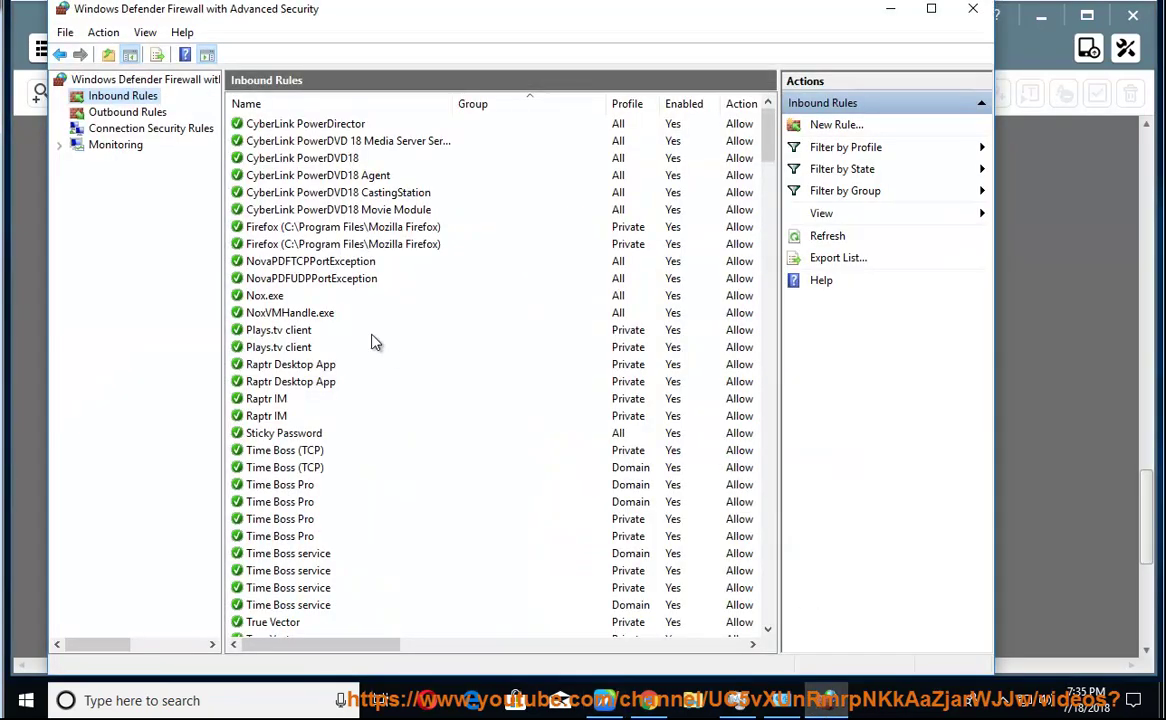
Review the disabled Routing and Remote Access (PPTP-In) rule's properties, set to allow, and cancel.
scroll(370, 340, down, 2)
scroll(350, 430, down, 4)
scroll(343, 443, down, 4)
scroll(305, 468, down, 4)
drag(765, 225, 767, 484)
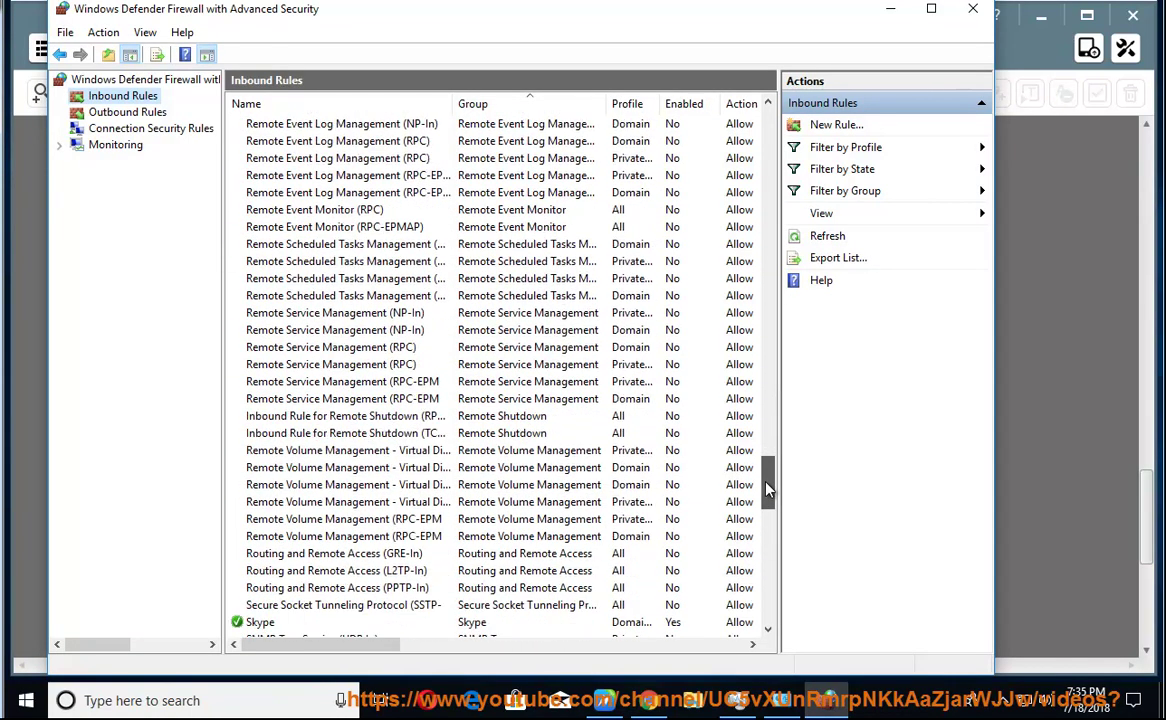
drag(767, 484, 768, 492)
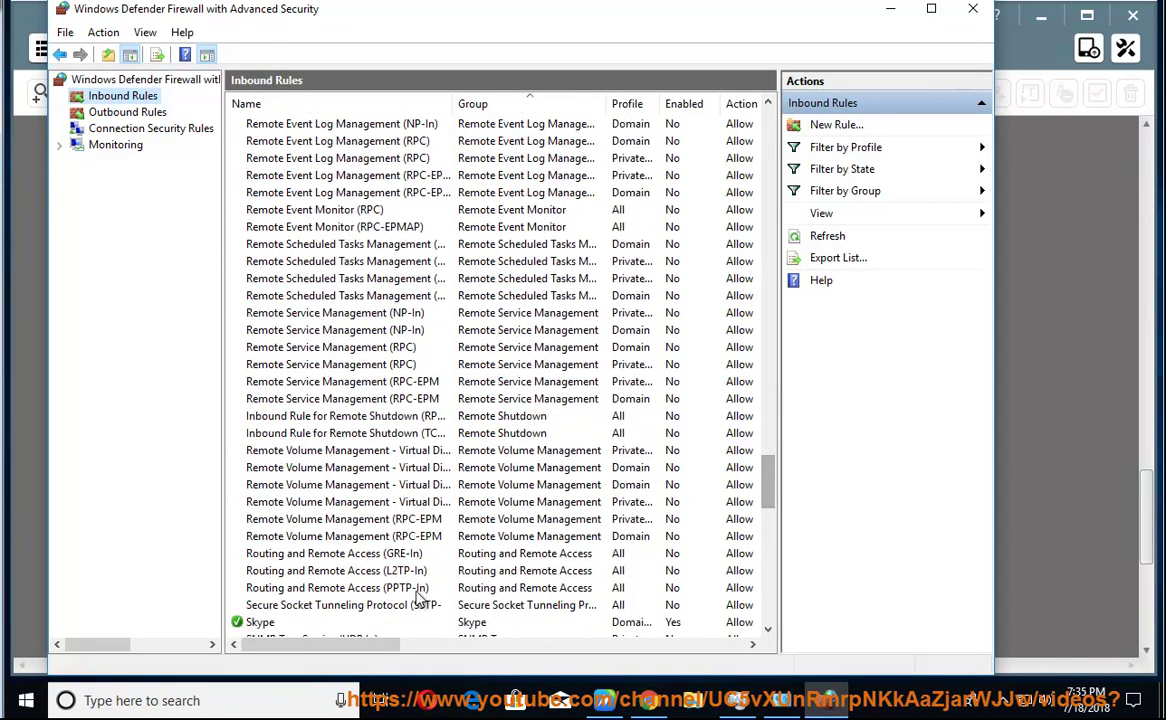
click(343, 590)
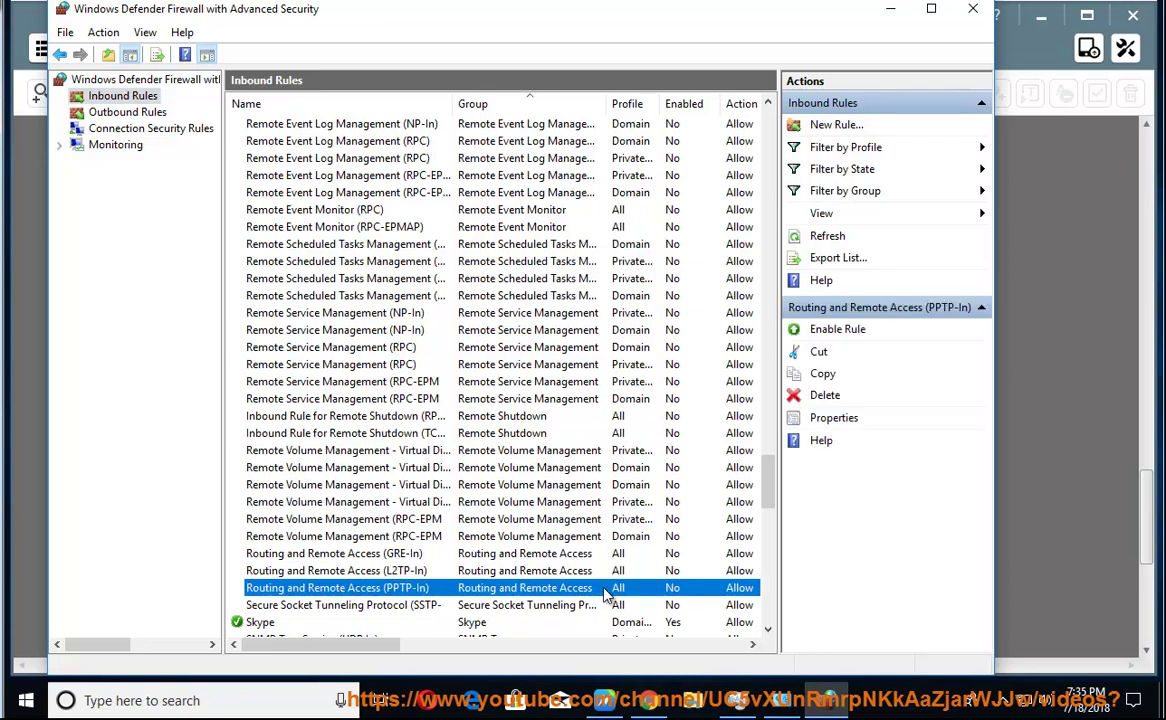
right_click(668, 597)
click(703, 576)
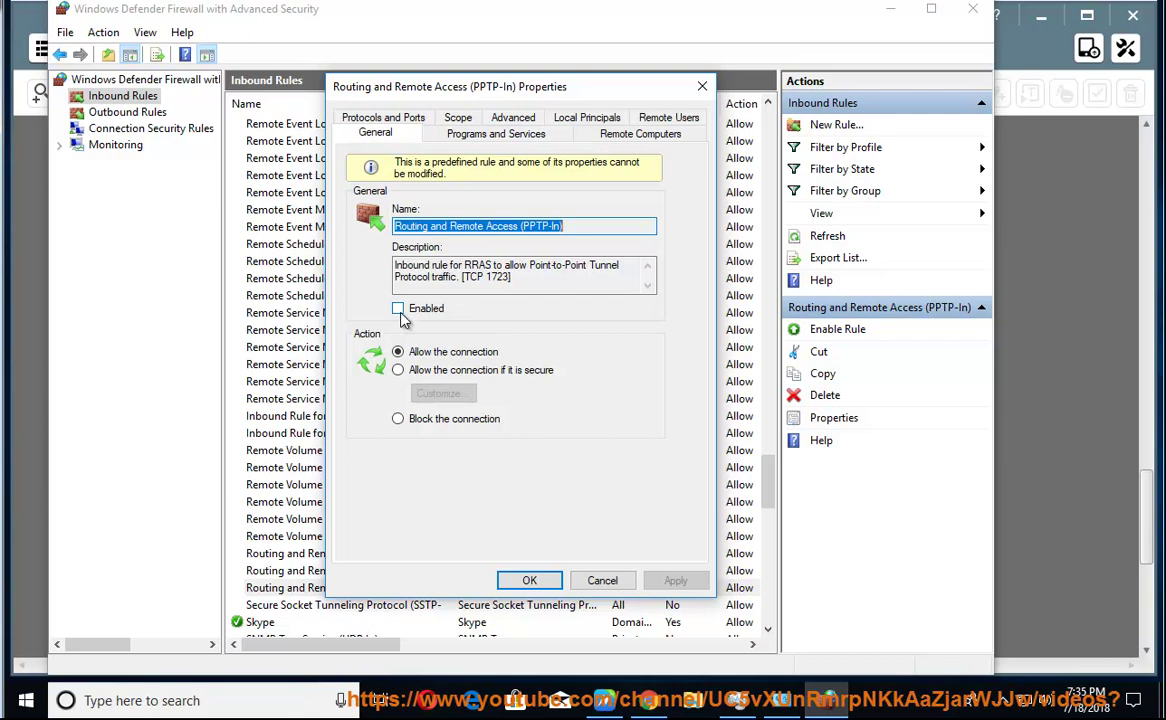
click(400, 356)
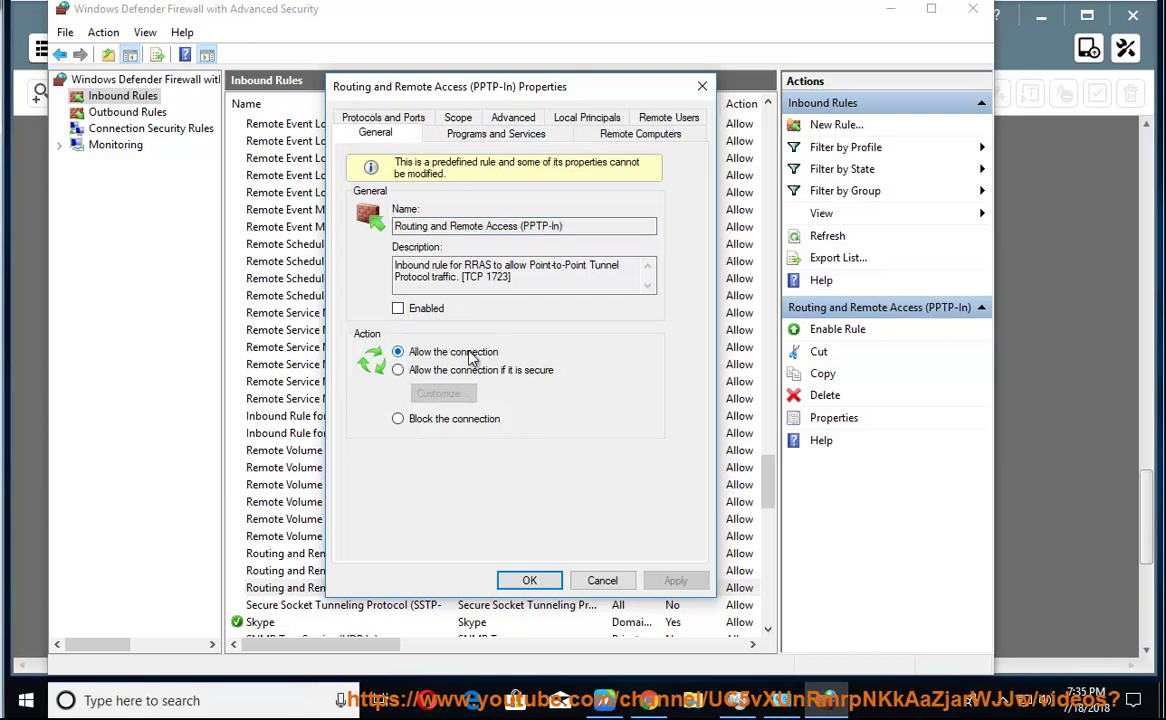
click(618, 575)
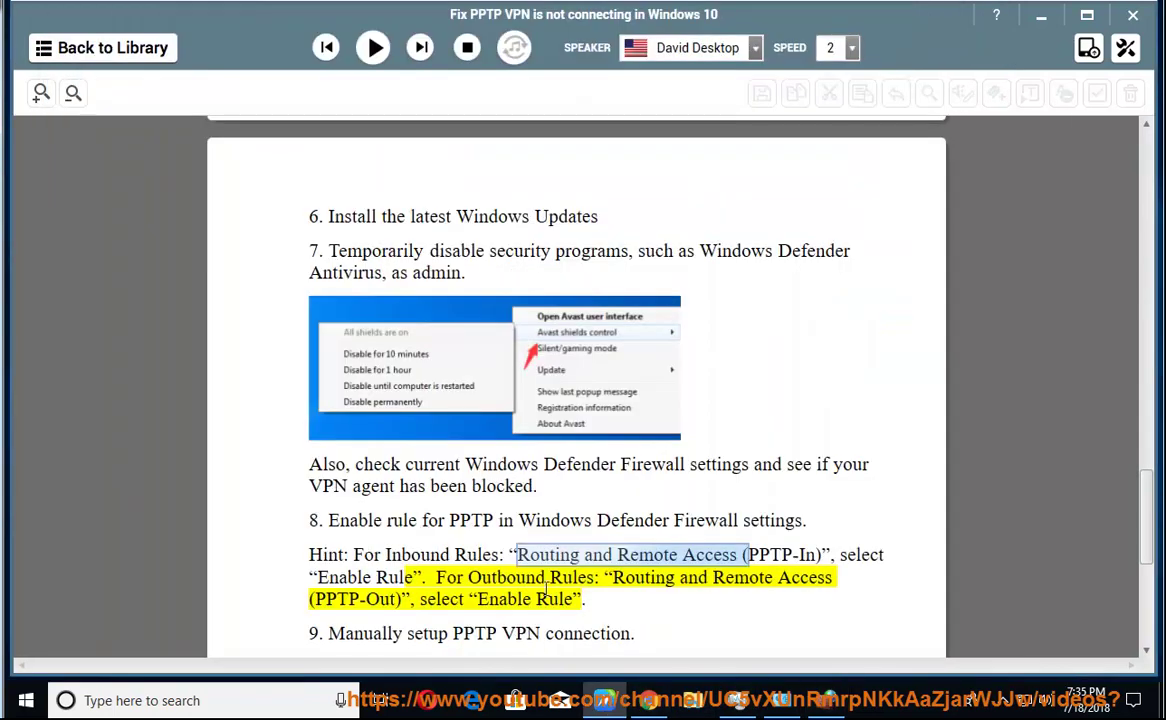
Review the disabled Routing and Remote Access (PPTP-Out) outbound rule's properties, then cancel unchanged.
drag(613, 578, 731, 586)
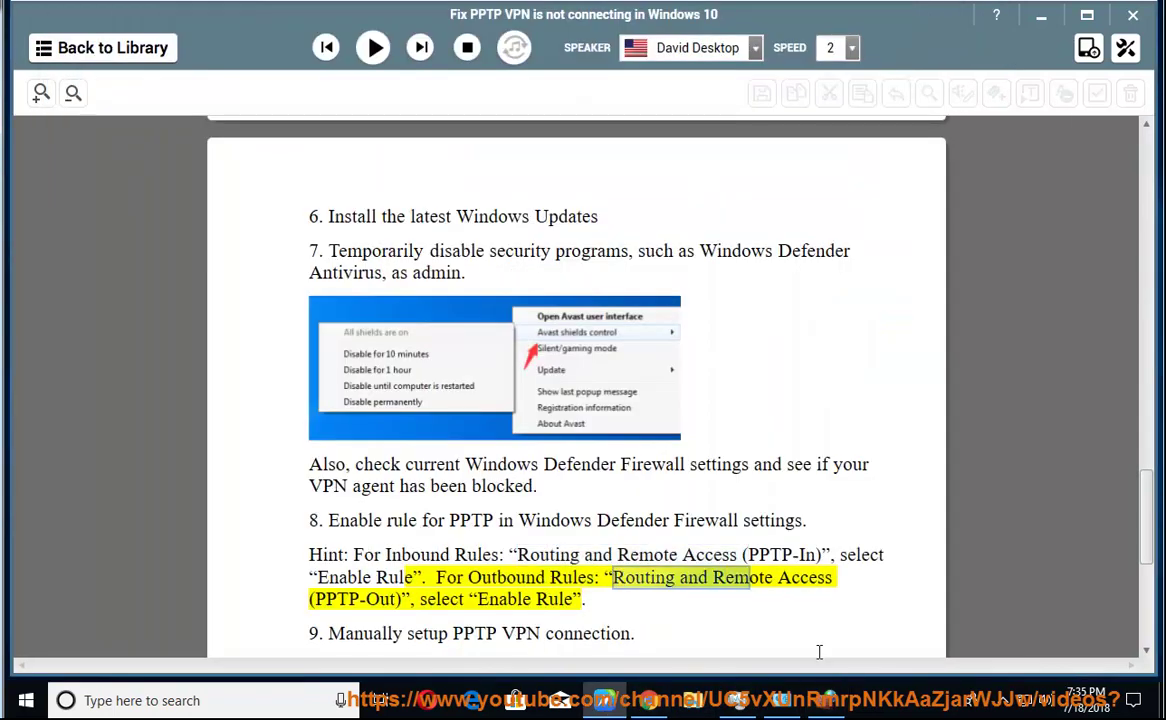
click(838, 704)
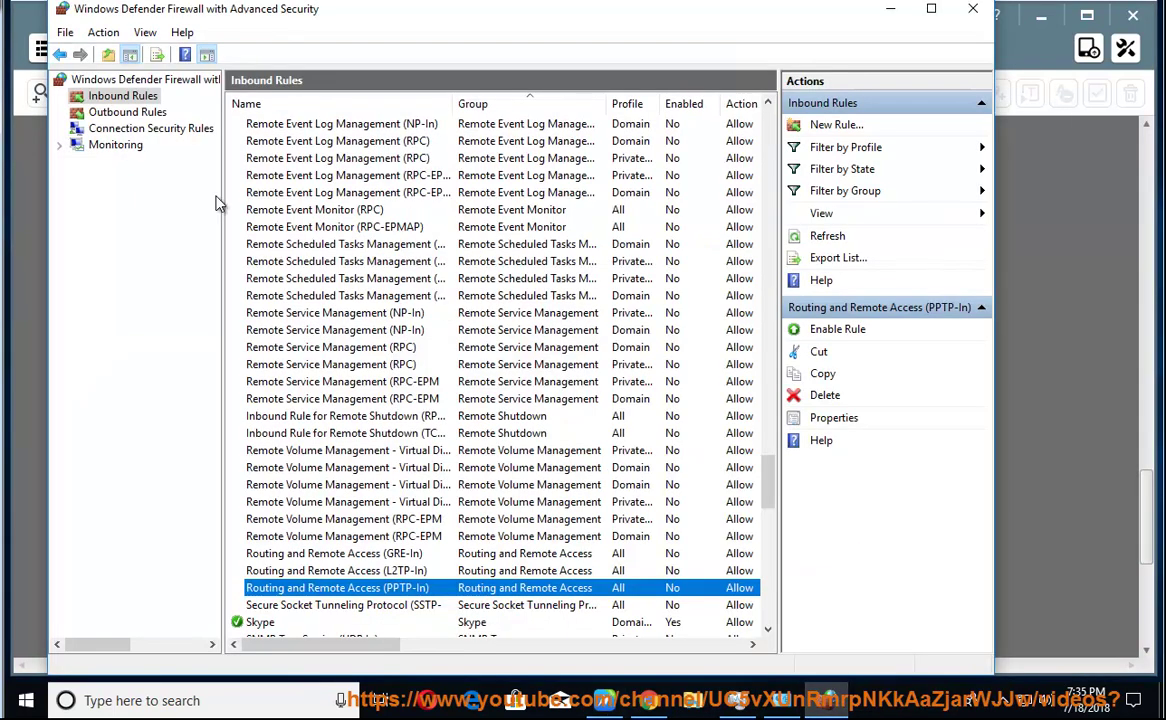
click(135, 113)
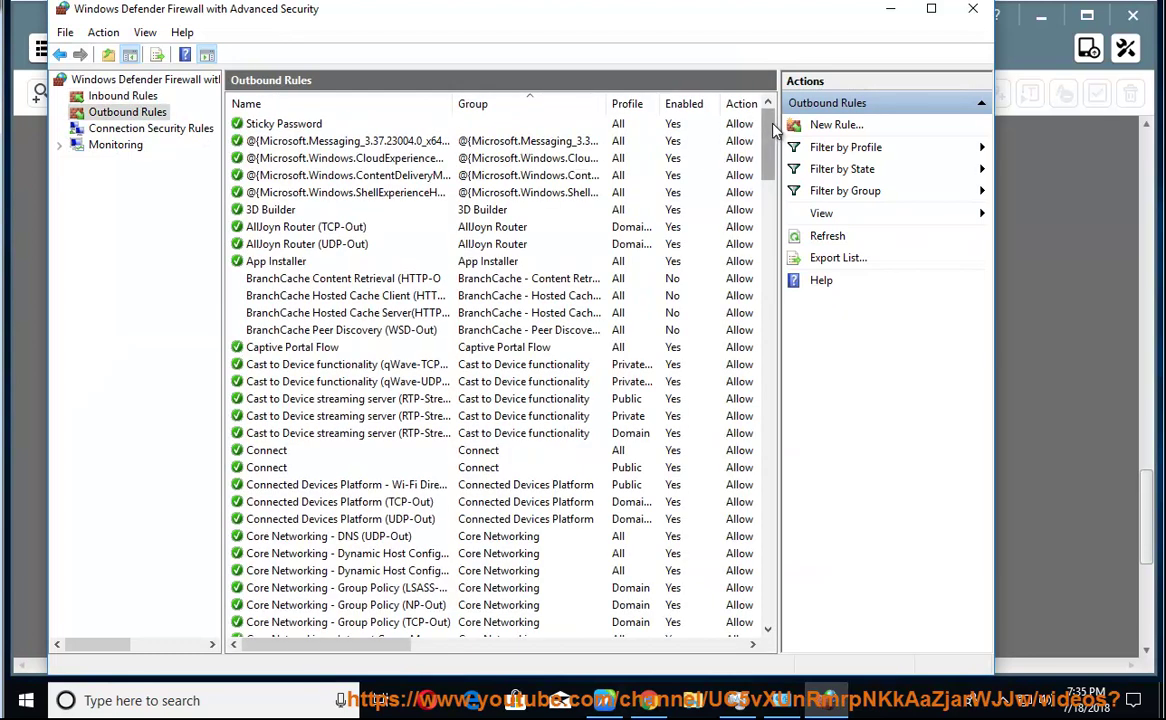
mouse_move(773, 130)
mouse_down()
mouse_move(780, 435)
mouse_move(740, 432)
mouse_up()
click(372, 468)
right_click(469, 468)
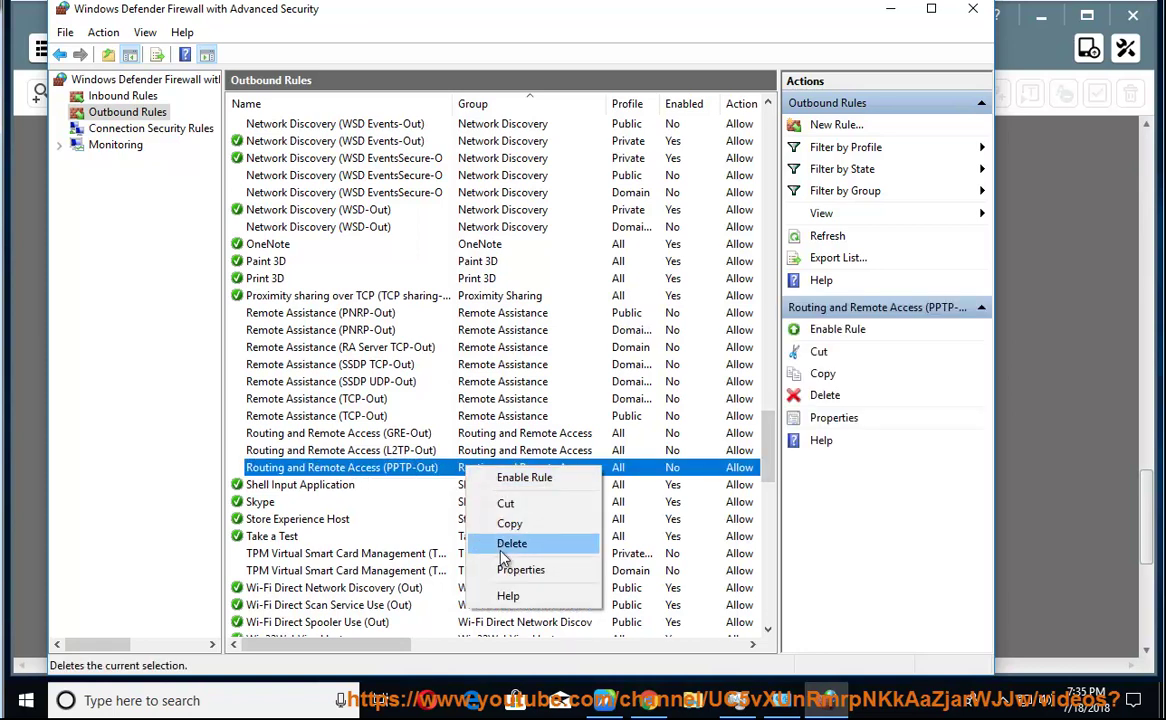
click(522, 569)
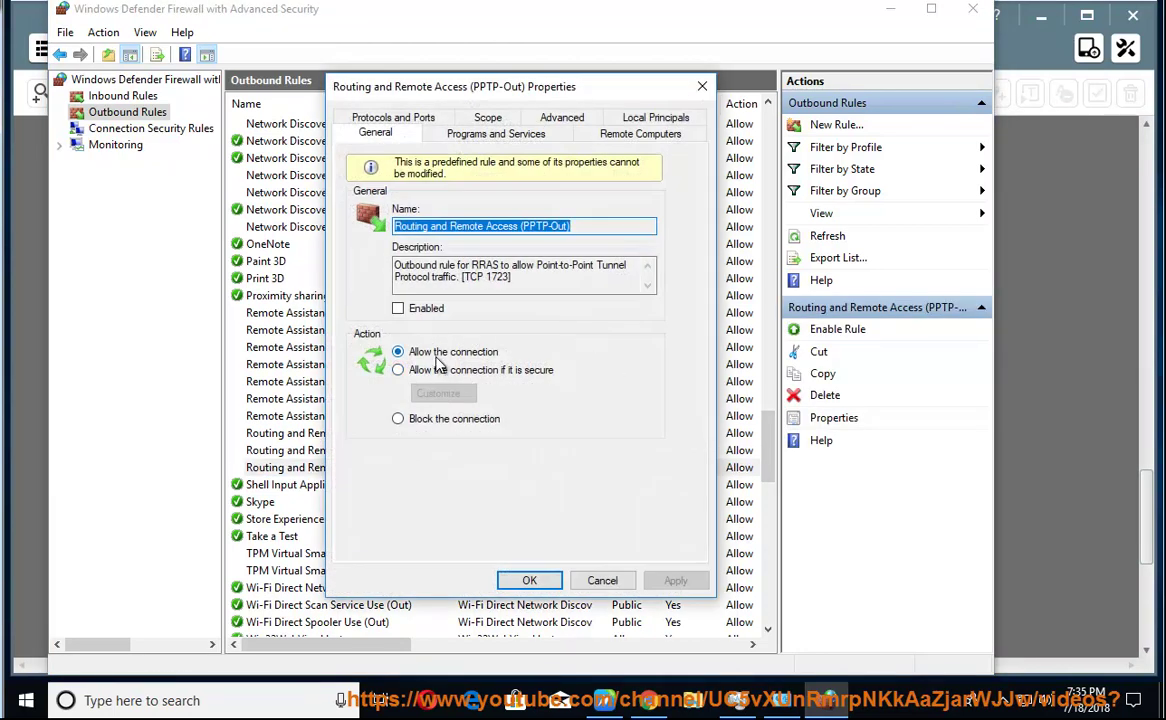
click(585, 586)
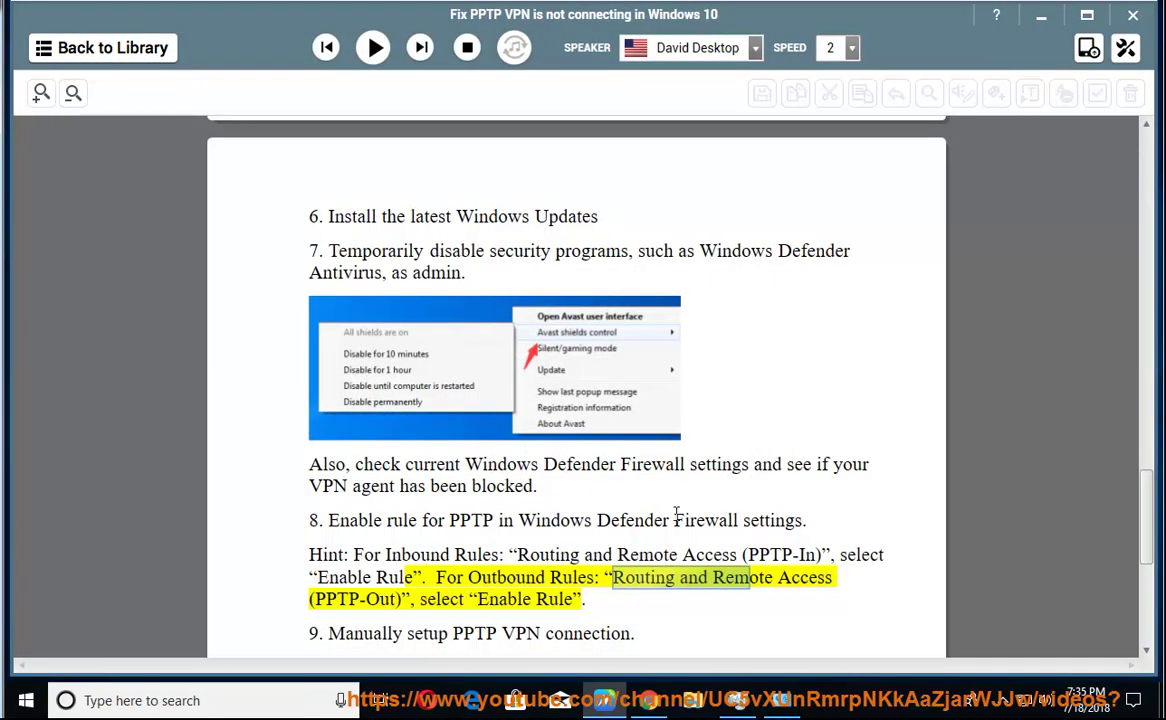
Read item 9 on manual PPTP VPN setup aloud, highlight it, and scroll to the screenshot.
click(676, 513)
click(373, 47)
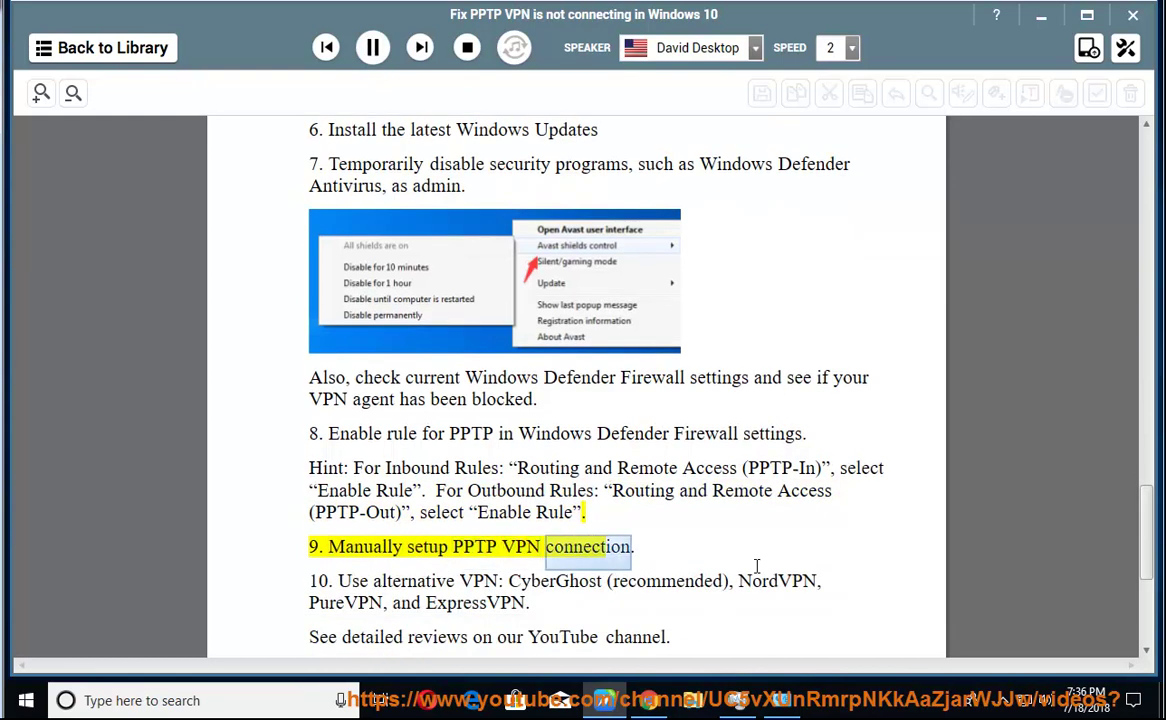
click(595, 516)
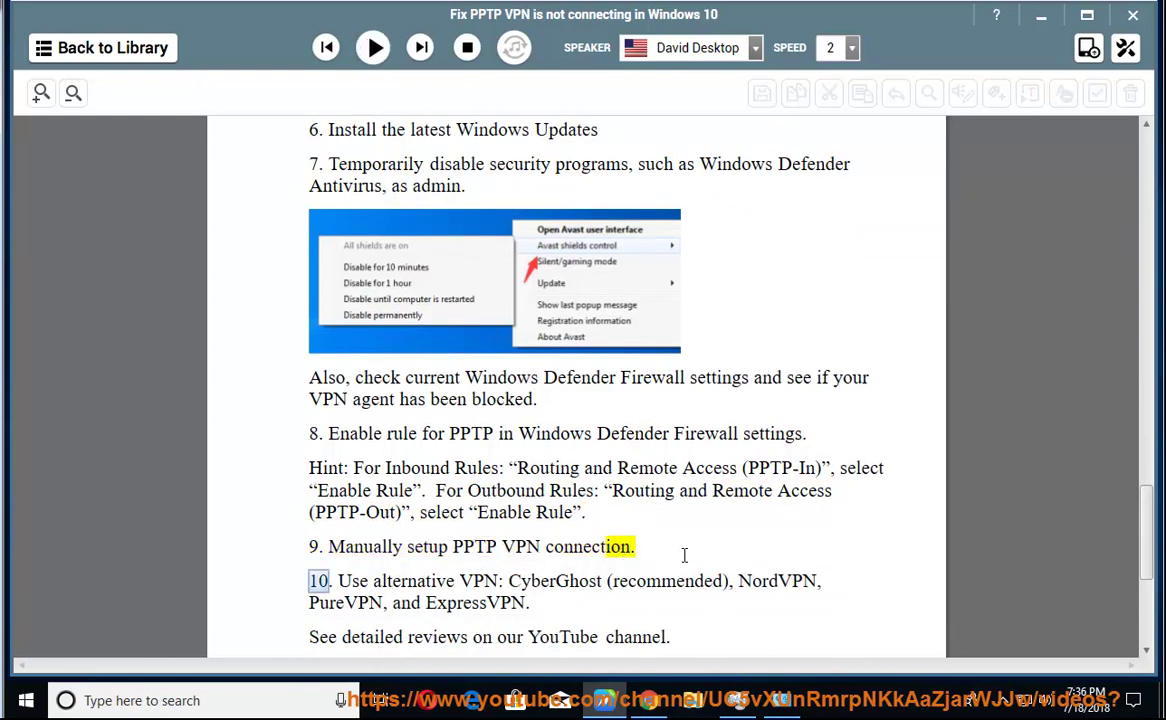
drag(684, 553, 330, 548)
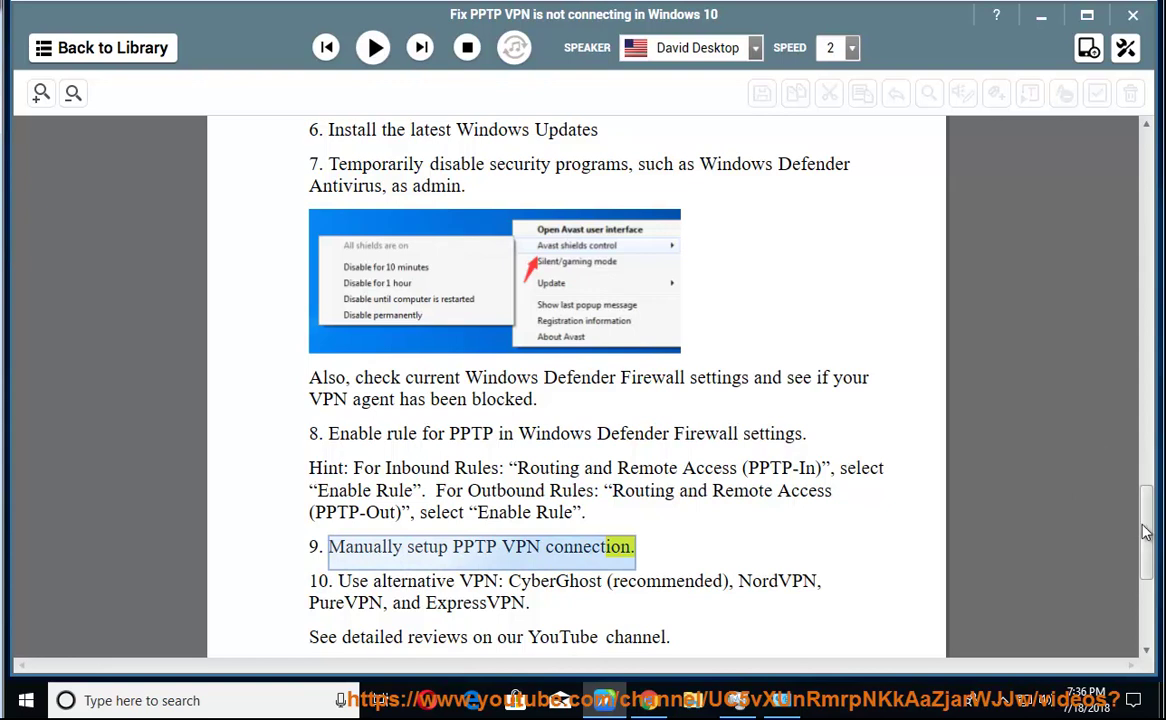
scroll(1042, 487, up, 15)
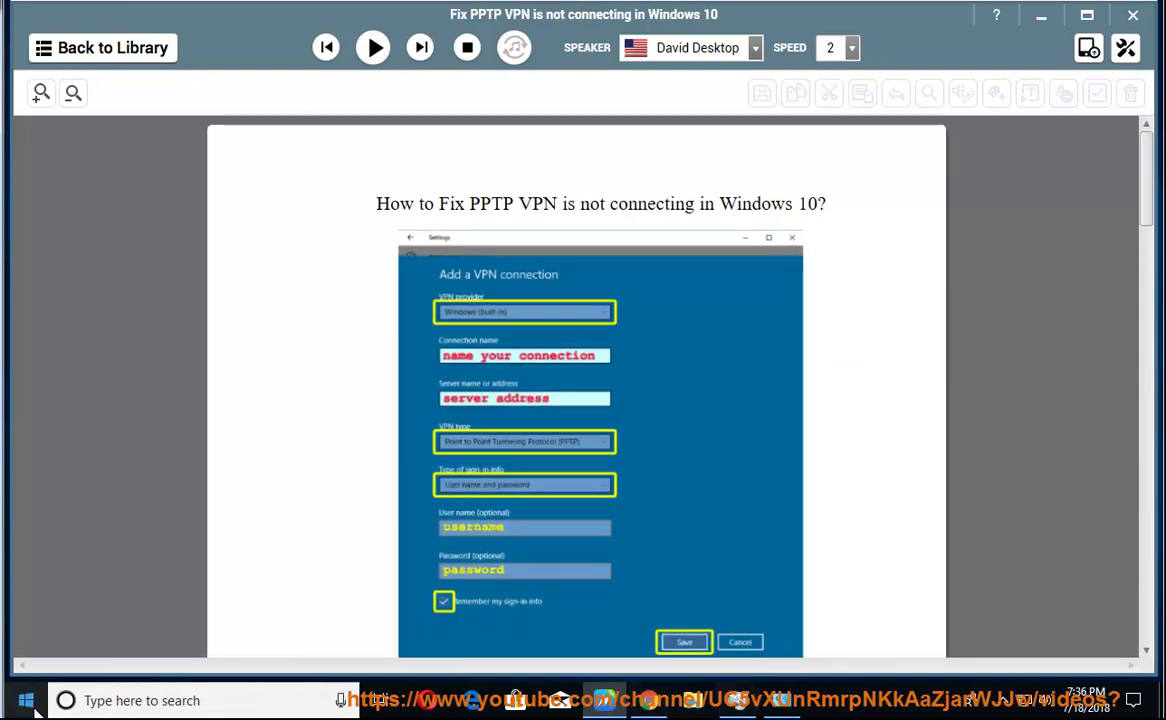
Start adding a Windows (built-in) VPN connection from the Settings VPN page.
click(26, 700)
click(23, 617)
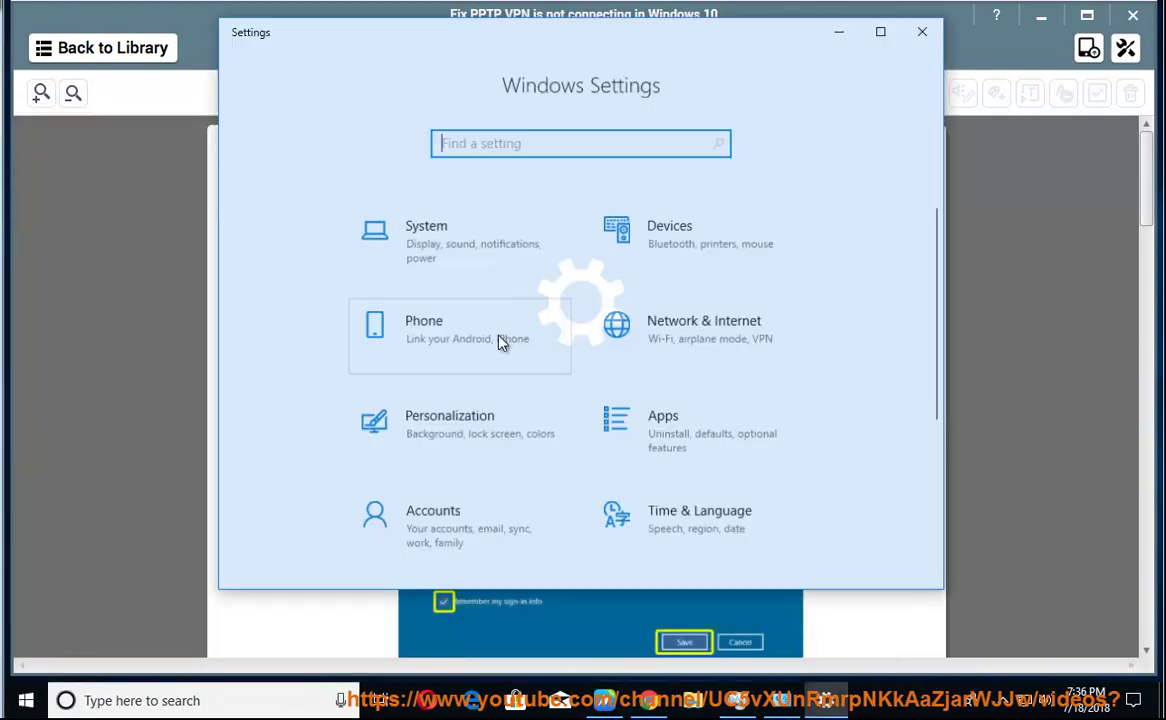
text(VPN)
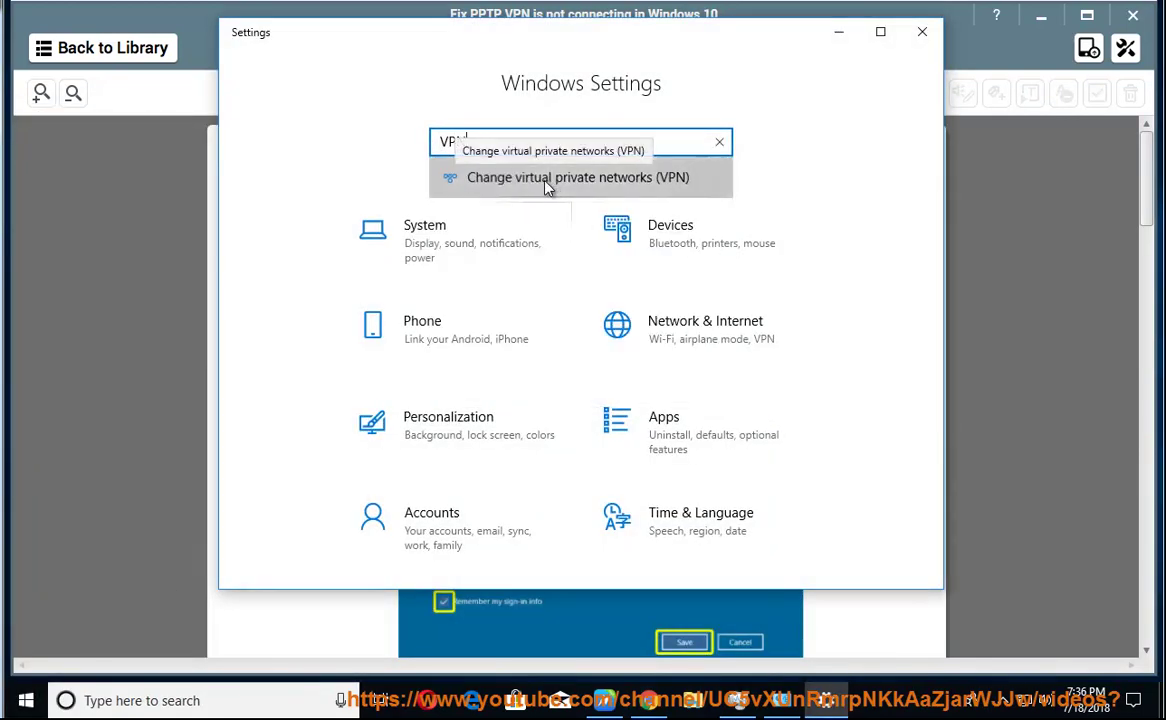
click(537, 190)
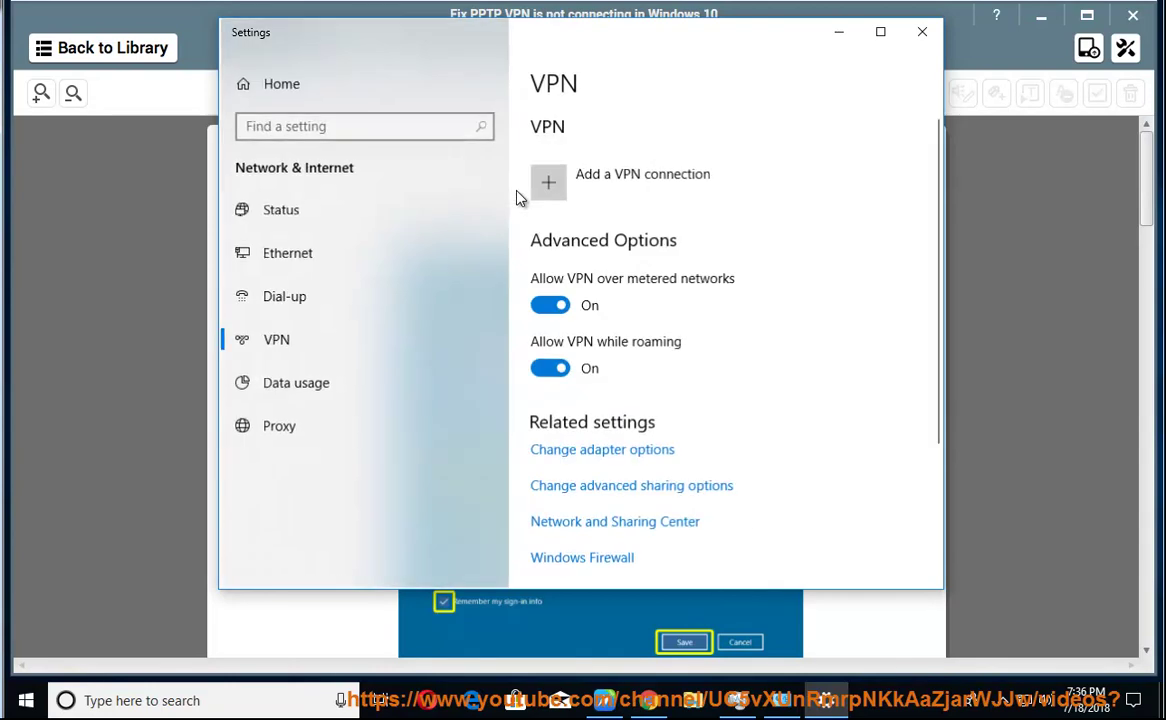
click(655, 188)
click(560, 136)
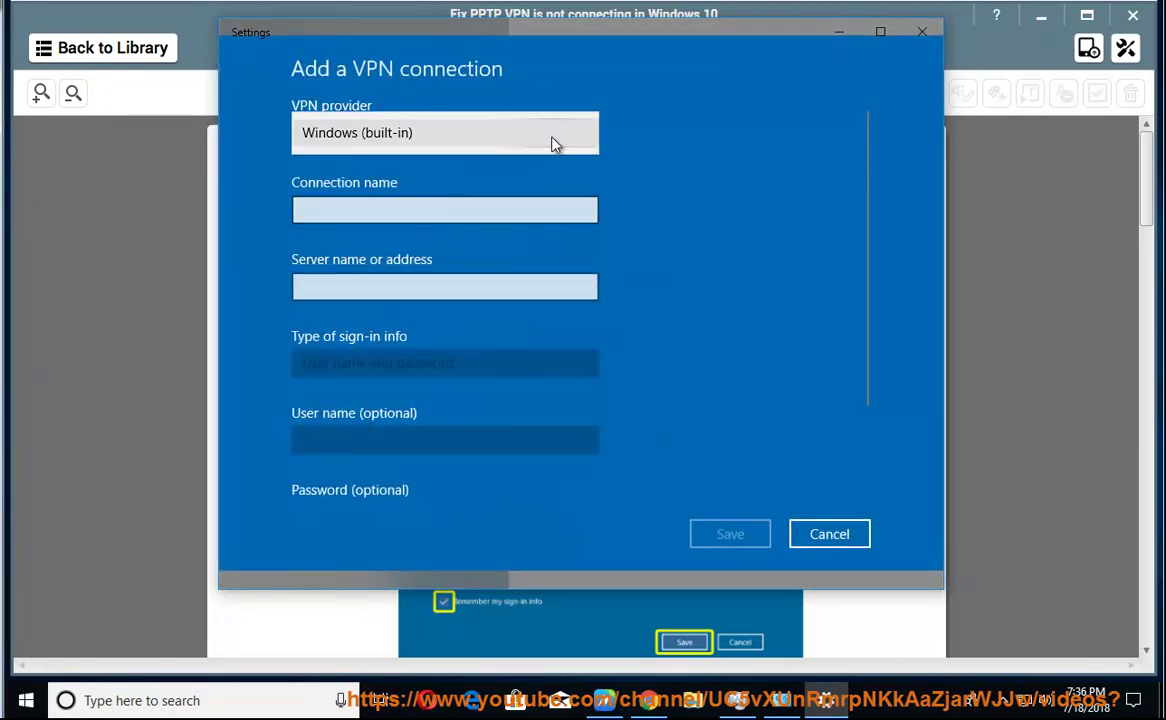
Enter connection name TEST, VPN type PPTP and server address 1.2.3.4.
click(474, 208)
text(TEST)
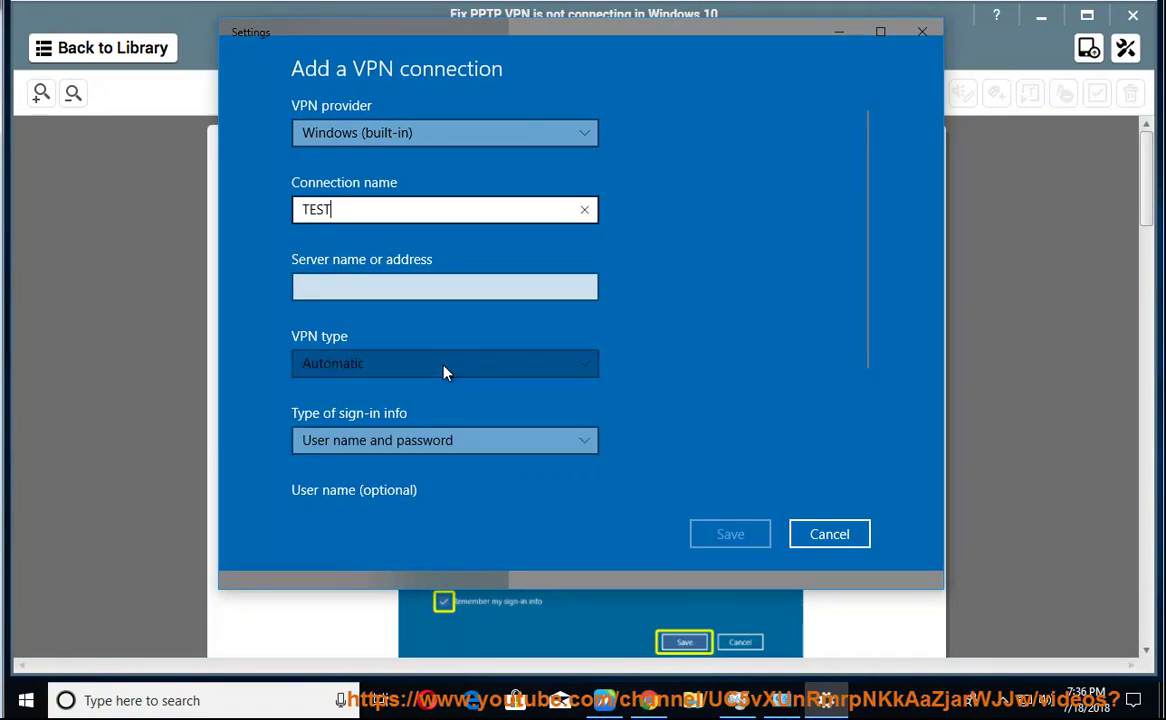
click(442, 366)
click(421, 396)
click(339, 287)
text(1.2.3.4)
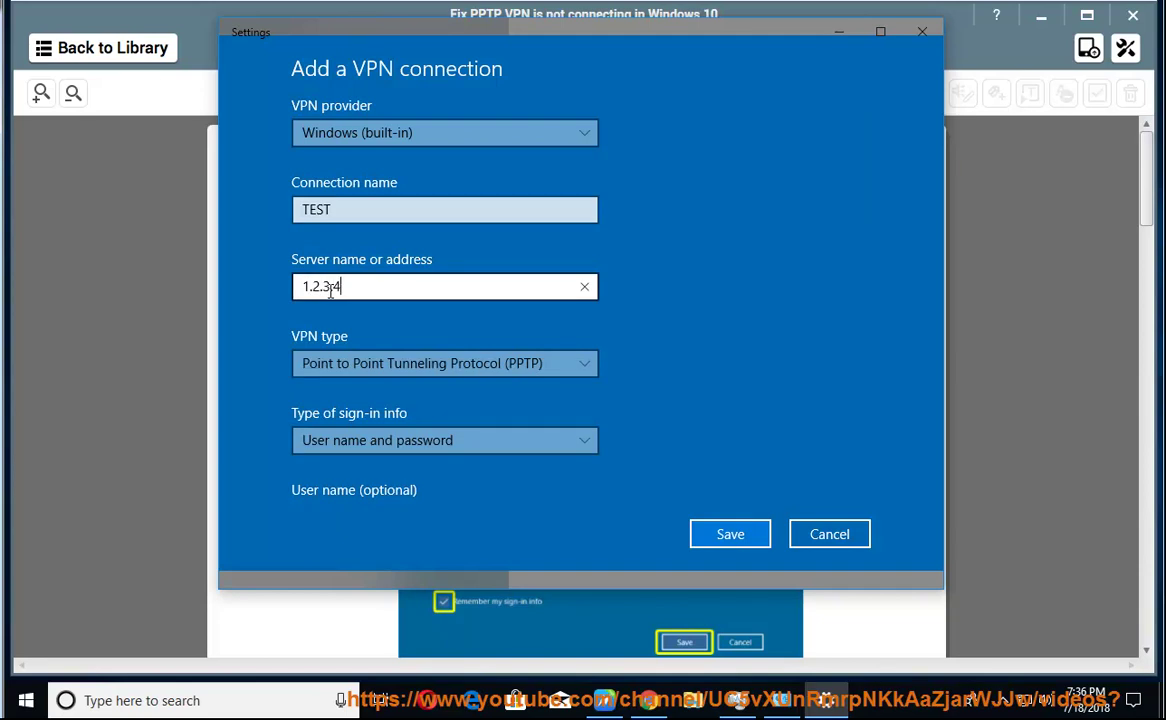
Keep User name and password sign-in, then discard the VPN form and close Settings.
click(455, 445)
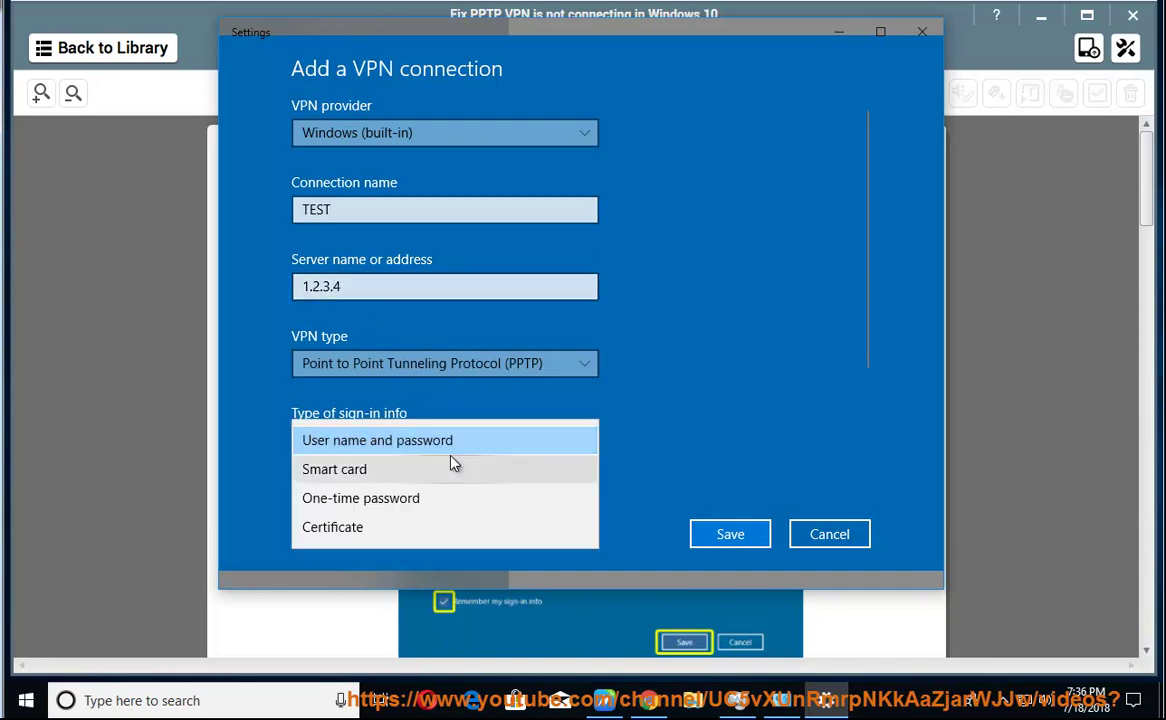
click(453, 450)
scroll(390, 470, down, 3)
click(372, 396)
click(333, 473)
click(730, 534)
click(922, 36)
Scroll down to item 9 and resume reading aloud through tip 10.
drag(1150, 182, 1130, 514)
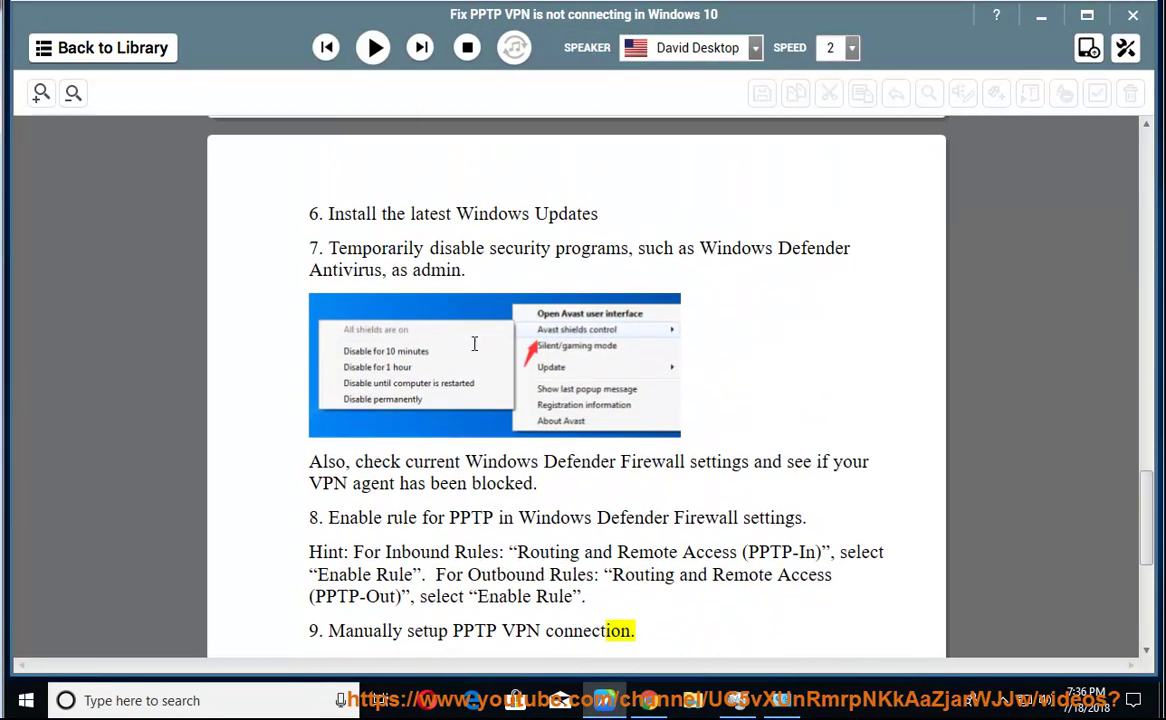
click(373, 47)
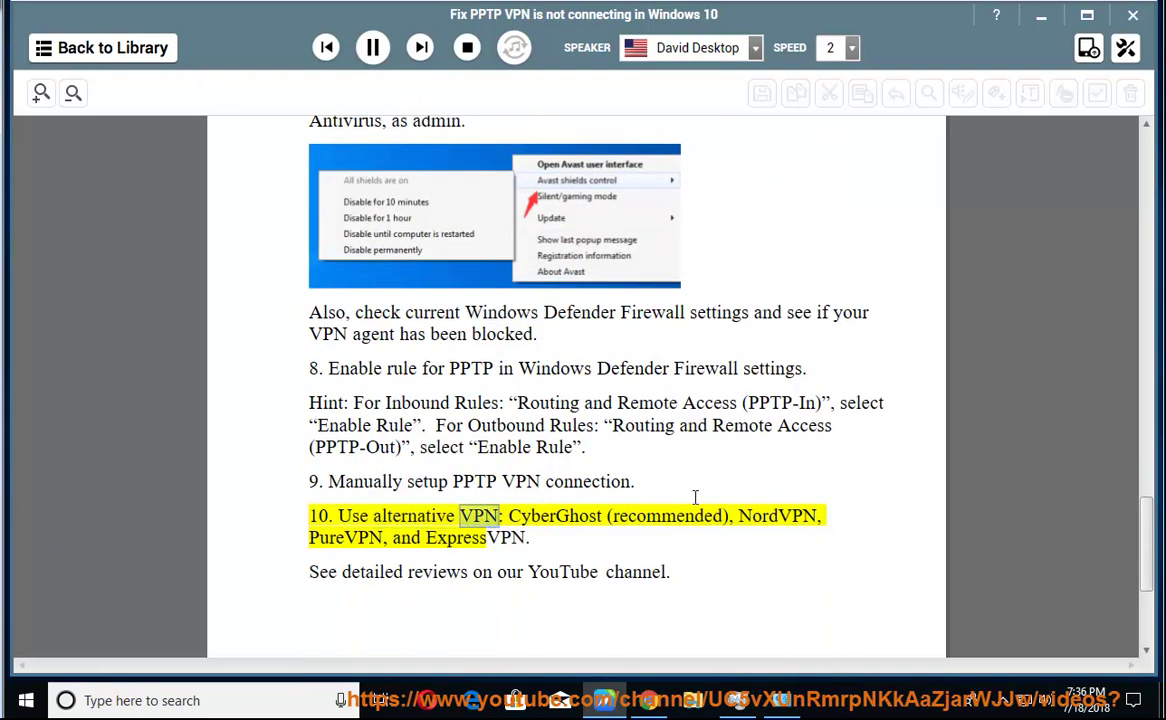